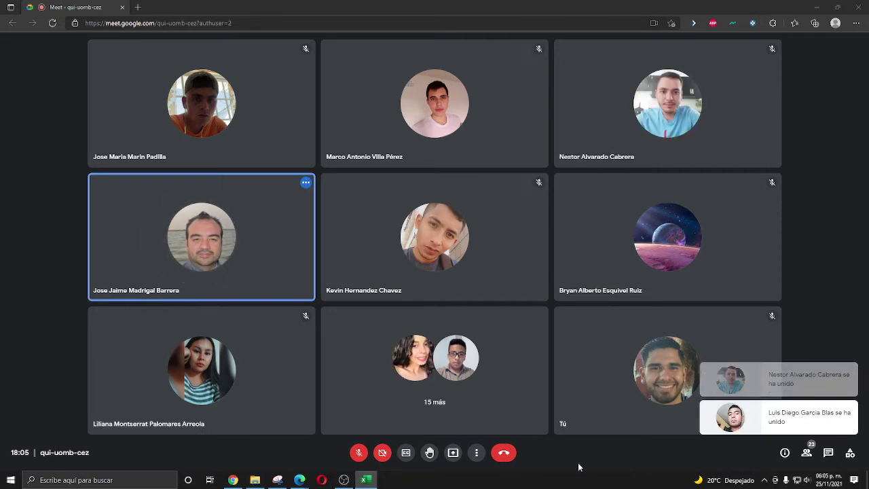
# Unmute the microphone in the meeting and mute it again, twice in a row
pyautogui.click(359, 454)
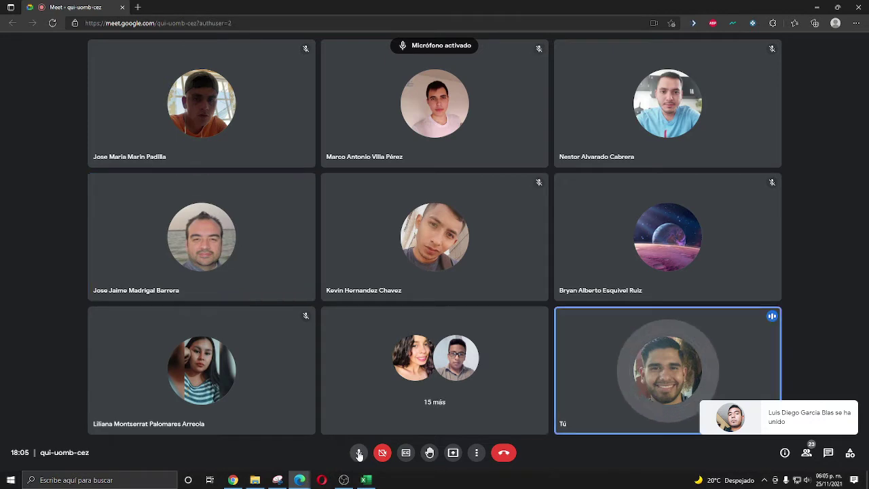
pyautogui.click(359, 454)
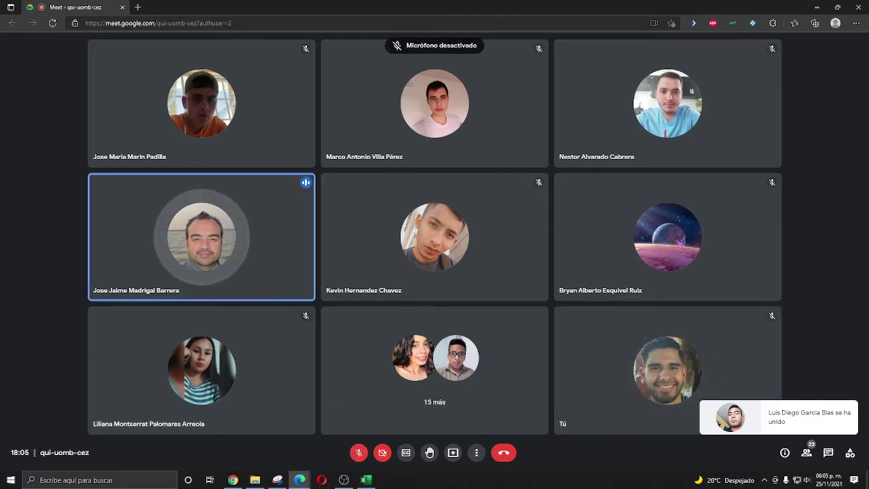
pyautogui.click(366, 479)
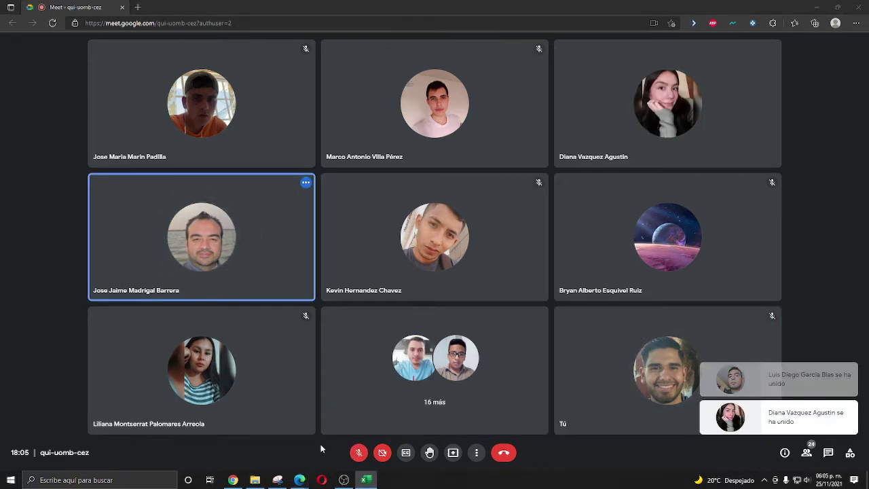
pyautogui.click(358, 453)
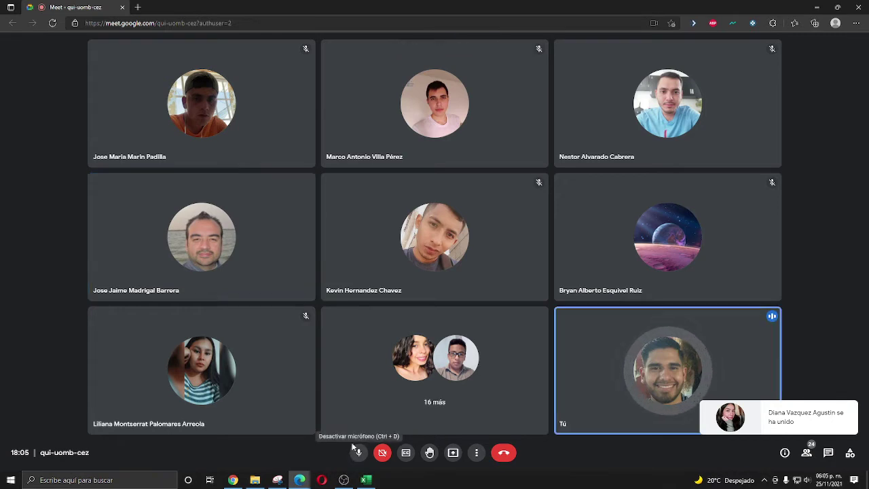
pyautogui.click(359, 453)
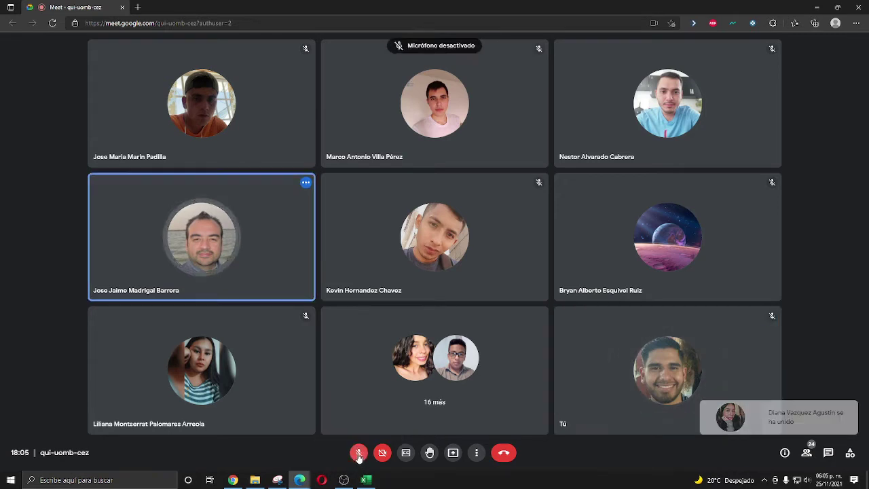
pyautogui.click(366, 479)
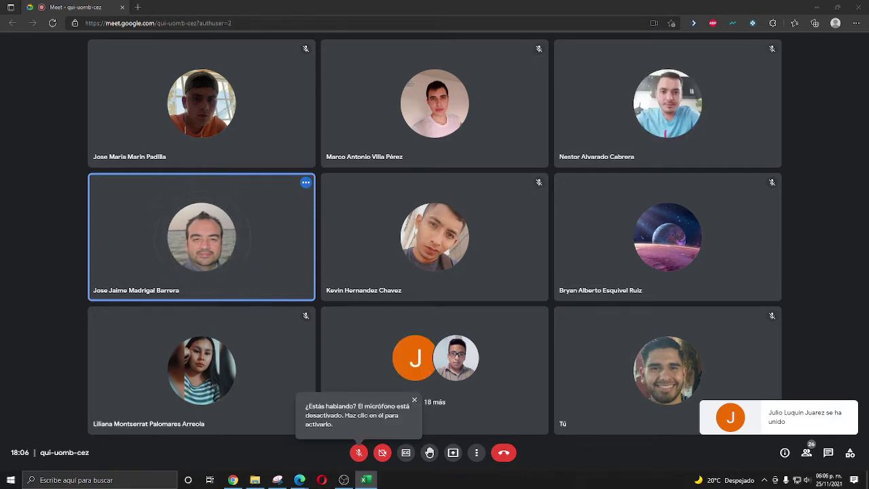
# Dismiss the hint about the muted microphone, and switch the meeting microphone on and back off
pyautogui.click(414, 400)
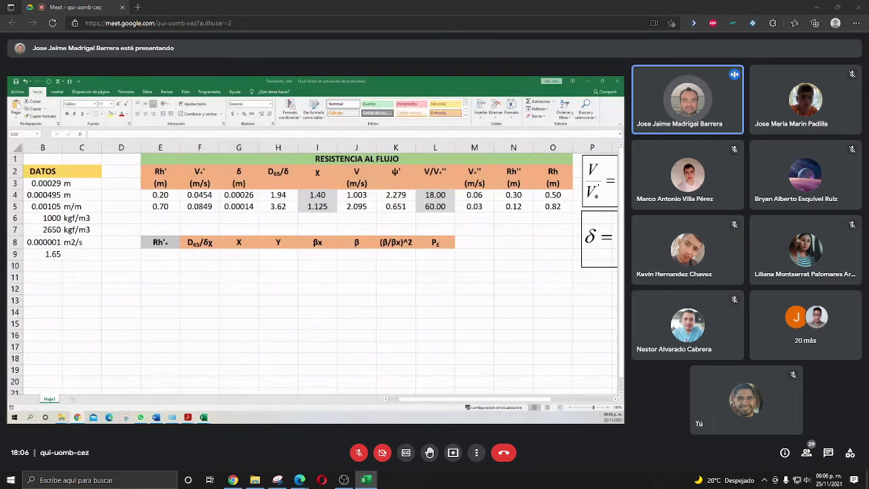
pyautogui.click(437, 337)
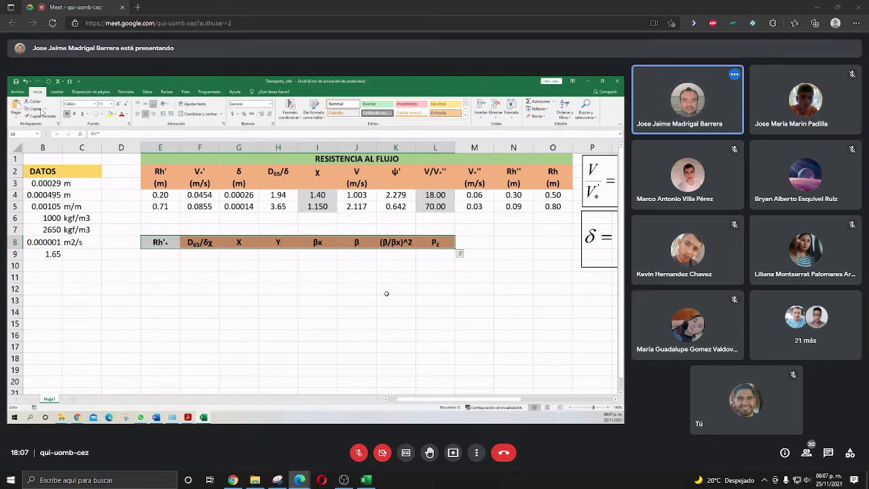
pyautogui.click(359, 454)
pyautogui.click(358, 454)
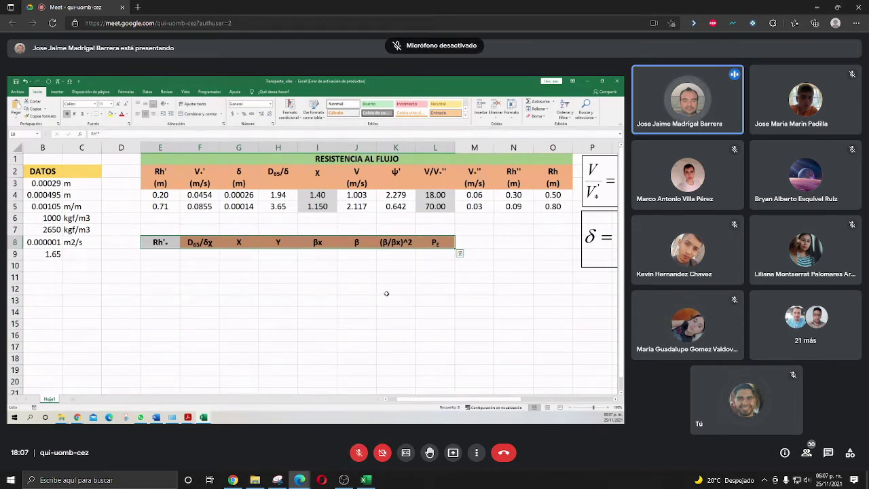
pyautogui.hotkey('alt', 'Tab')
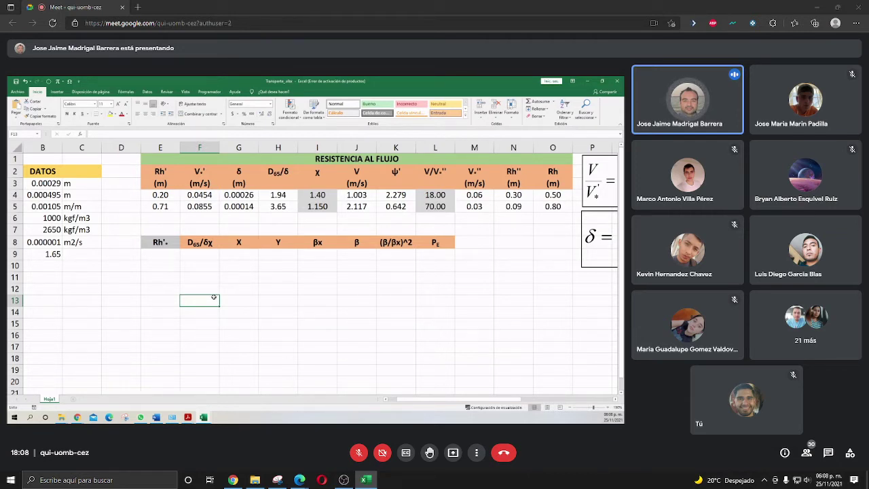
# Compare the Rh' values in E4:E5 with the Rh values in O4:O5 of the flow resistance table
pyautogui.moveTo(158, 197); pyautogui.dragTo(158, 206)
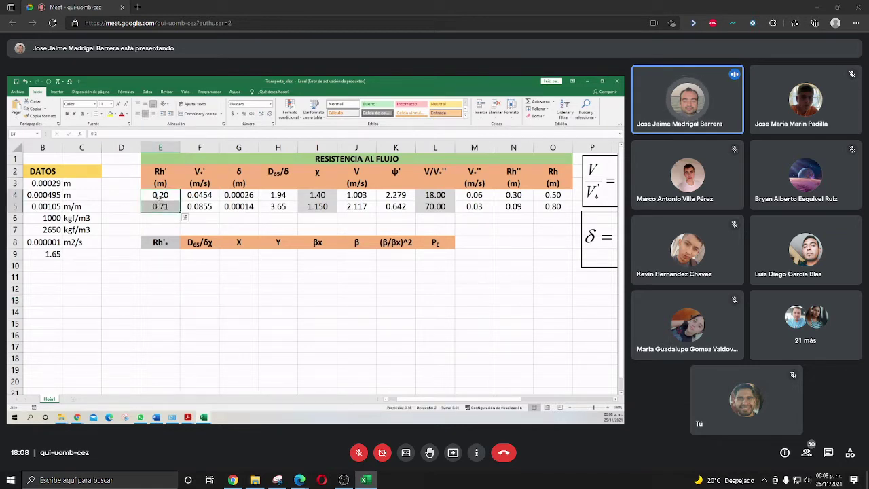
pyautogui.click(158, 196)
pyautogui.click(554, 194)
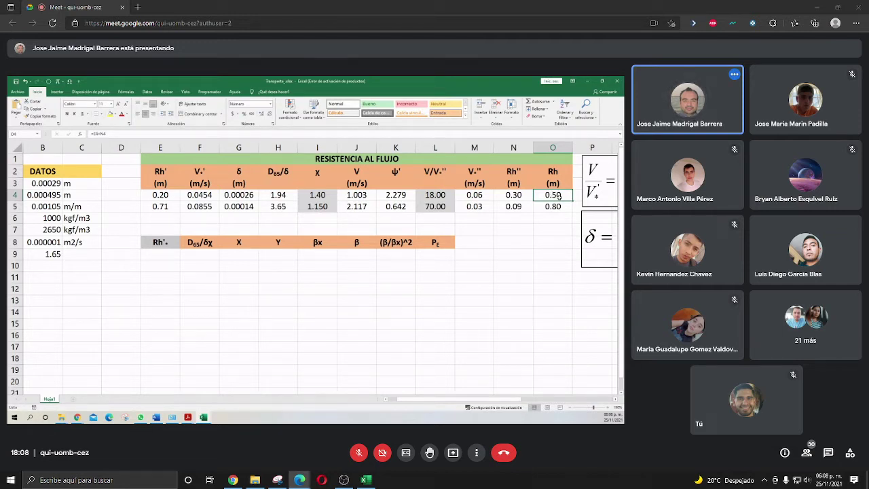
pyautogui.moveTo(551, 195); pyautogui.dragTo(551, 204)
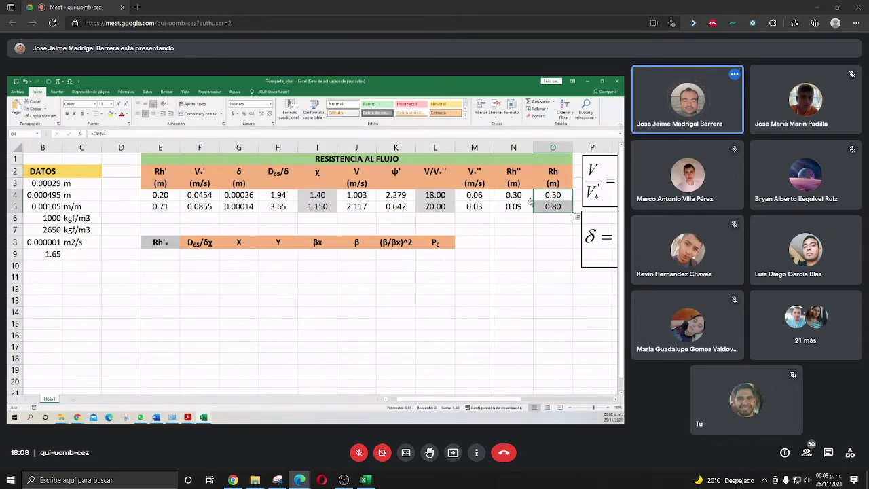
pyautogui.click(163, 196)
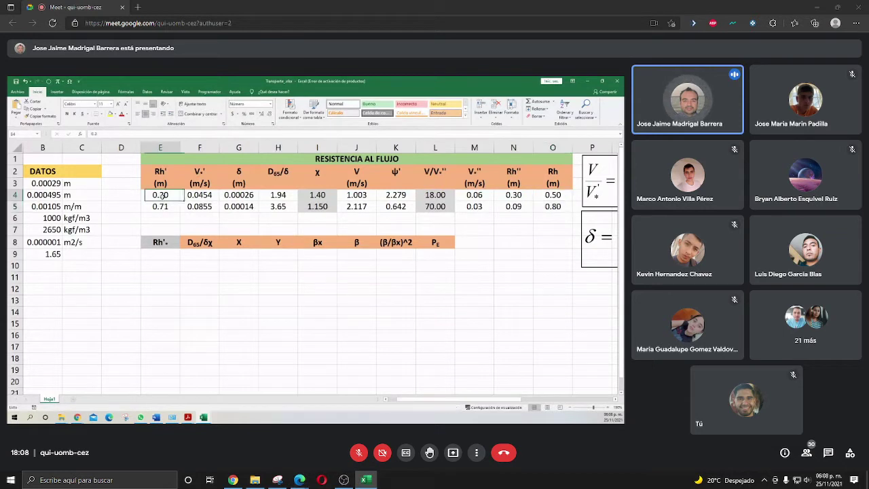
pyautogui.moveTo(163, 195); pyautogui.dragTo(162, 207)
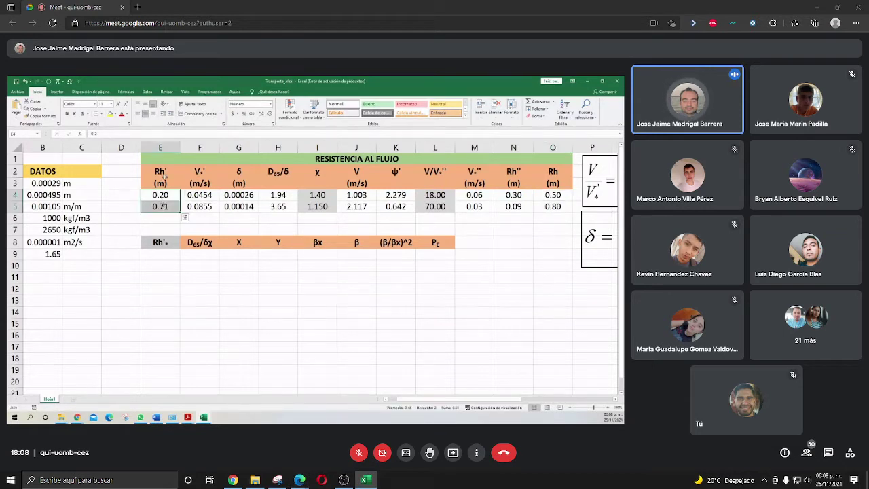
# Enter =E4 in the first Rh'* cell E9, fill it down to E10, and centre the contents of E9:L10
pyautogui.click(157, 255)
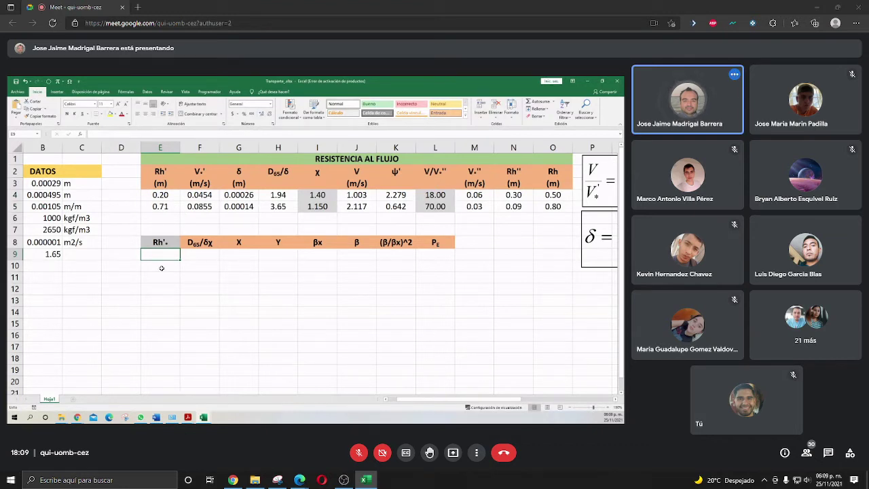
pyautogui.write('=')
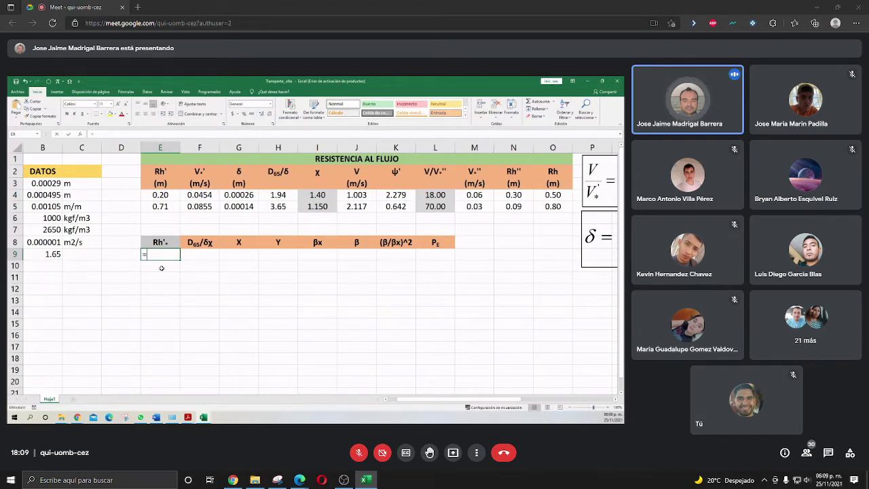
pyautogui.click(157, 194)
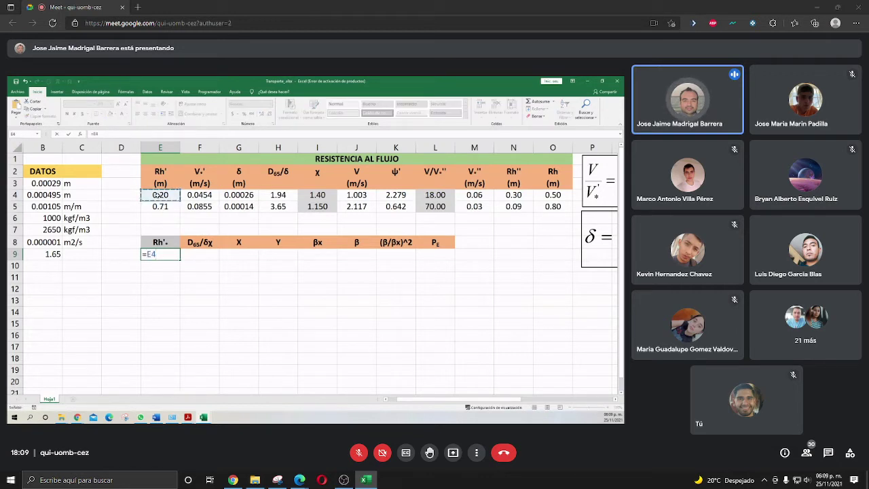
pyautogui.press('Return')
pyautogui.click(178, 256)
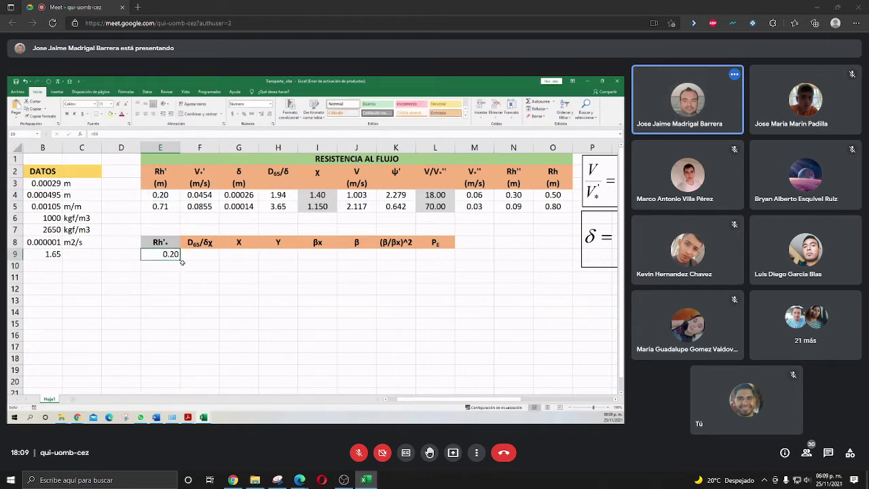
pyautogui.moveTo(179, 259); pyautogui.dragTo(431, 263)
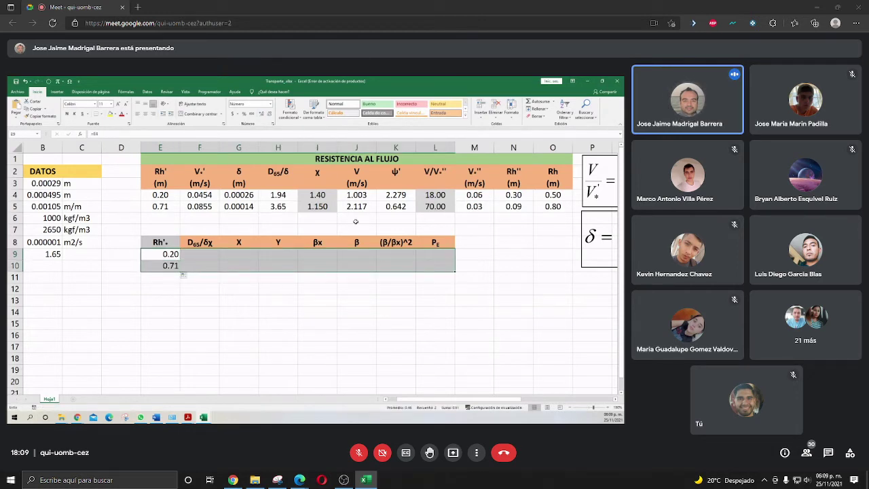
pyautogui.click(188, 278)
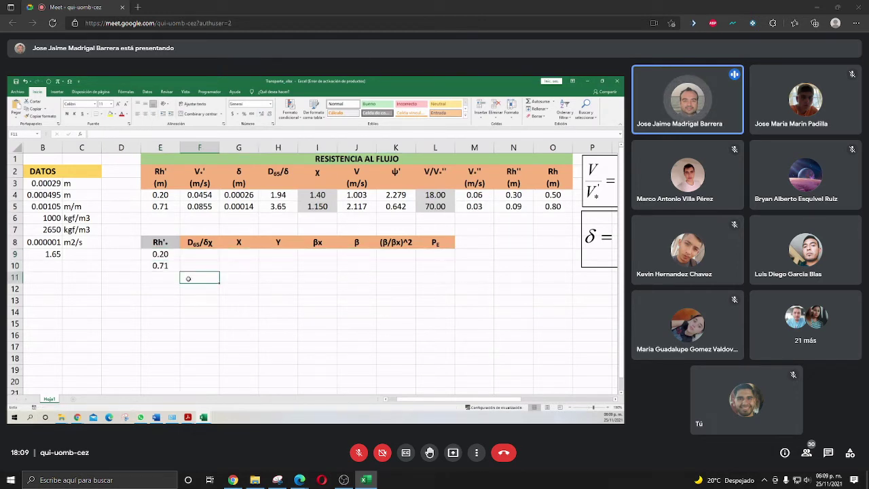
# Check the Rh'* entries in E9:E10 against the Rh values in O4:O5
pyautogui.click(160, 257)
pyautogui.click(165, 266)
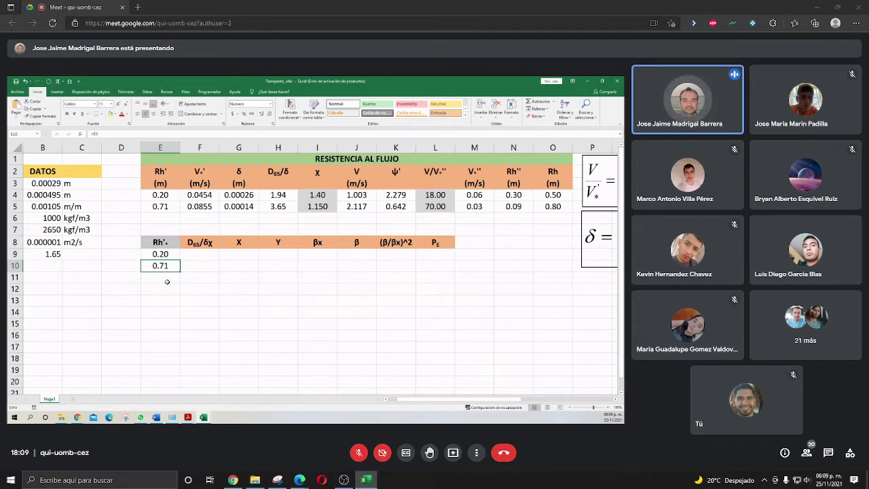
pyautogui.moveTo(165, 256); pyautogui.dragTo(165, 263)
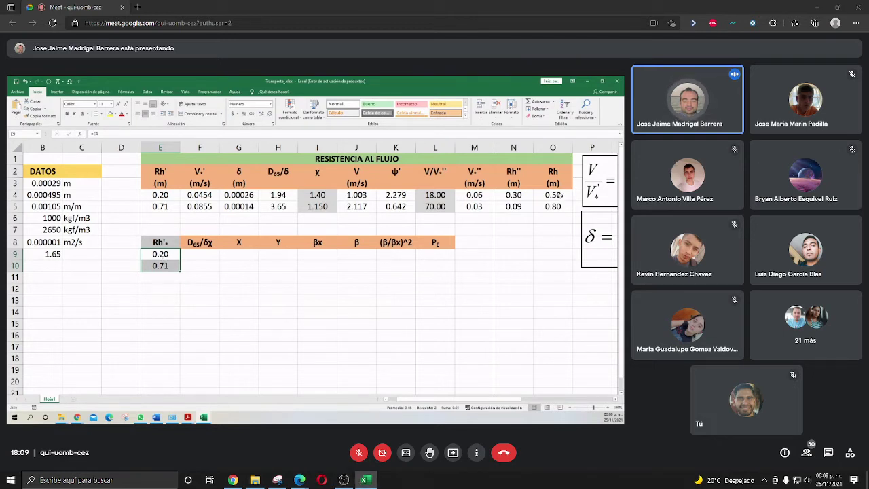
pyautogui.moveTo(560, 195); pyautogui.dragTo(557, 205)
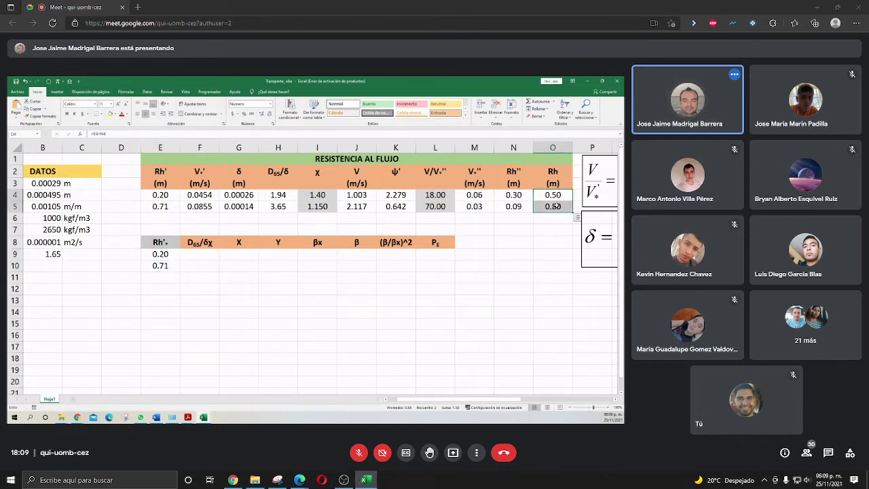
pyautogui.moveTo(161, 254); pyautogui.dragTo(160, 266)
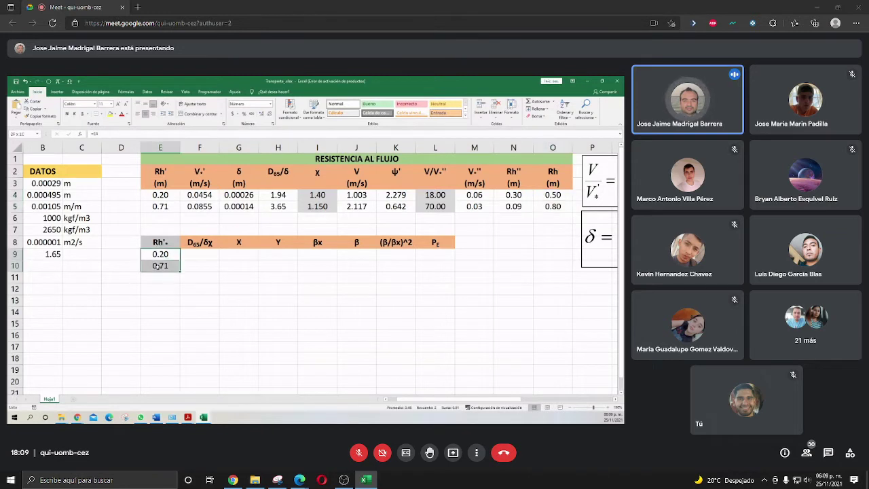
pyautogui.moveTo(547, 196); pyautogui.dragTo(550, 206)
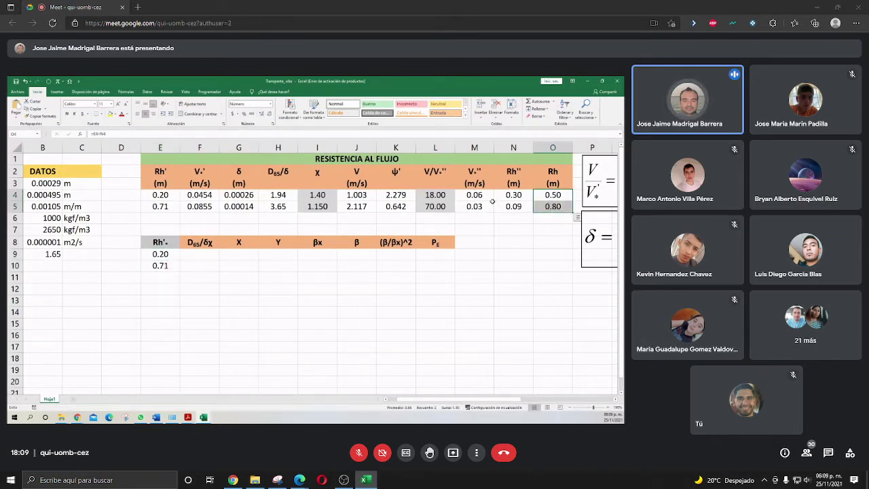
pyautogui.click(162, 256)
pyautogui.moveTo(162, 254); pyautogui.dragTo(160, 266)
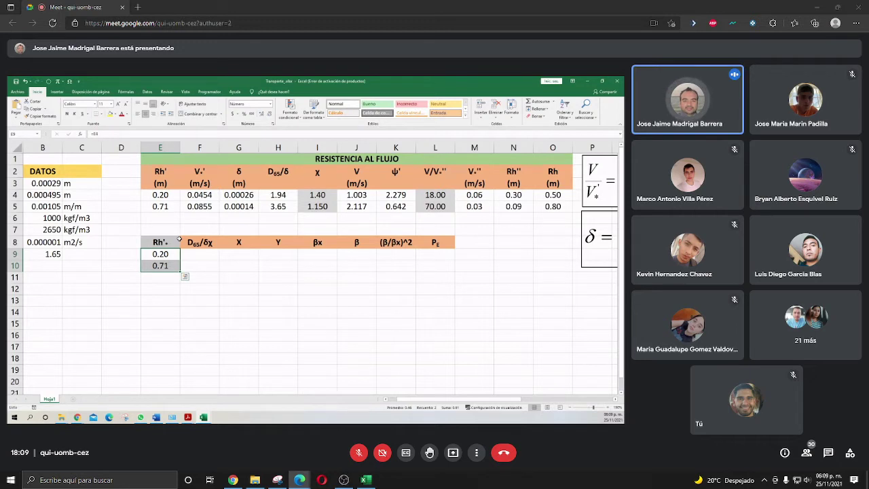
# Review the Rh'* column in E8:E10 and the row 9 cells from D65/δχ to PE
pyautogui.click(200, 252)
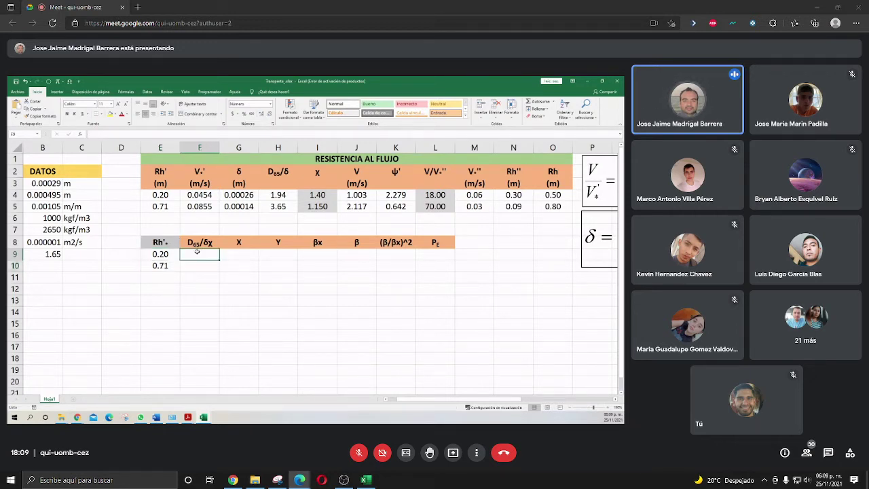
pyautogui.press('Up')
pyautogui.press('Left')
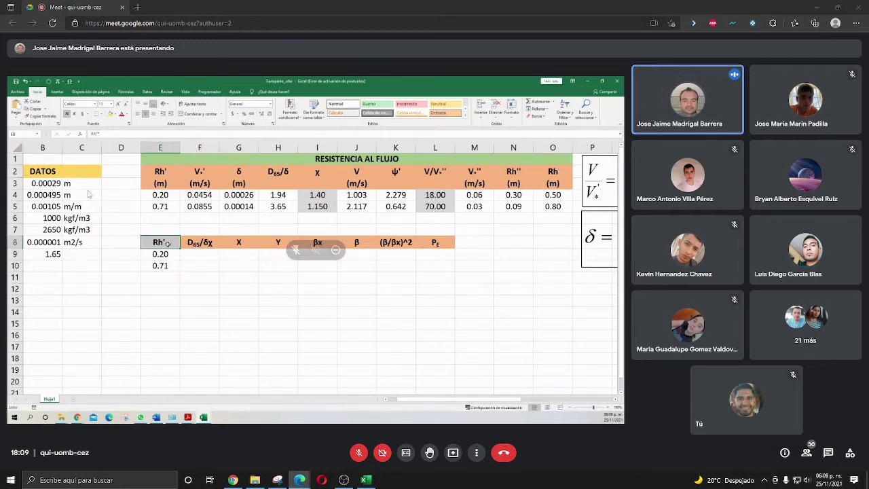
pyautogui.moveTo(162, 254); pyautogui.dragTo(179, 264)
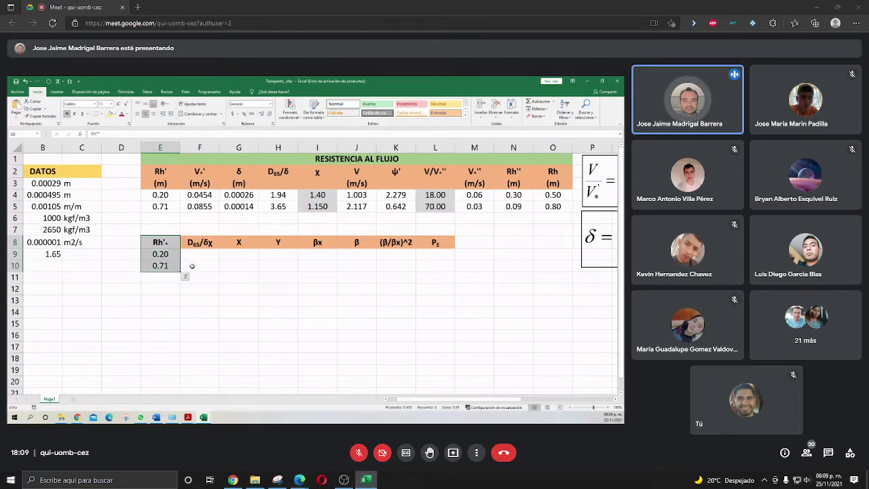
pyautogui.click(166, 255)
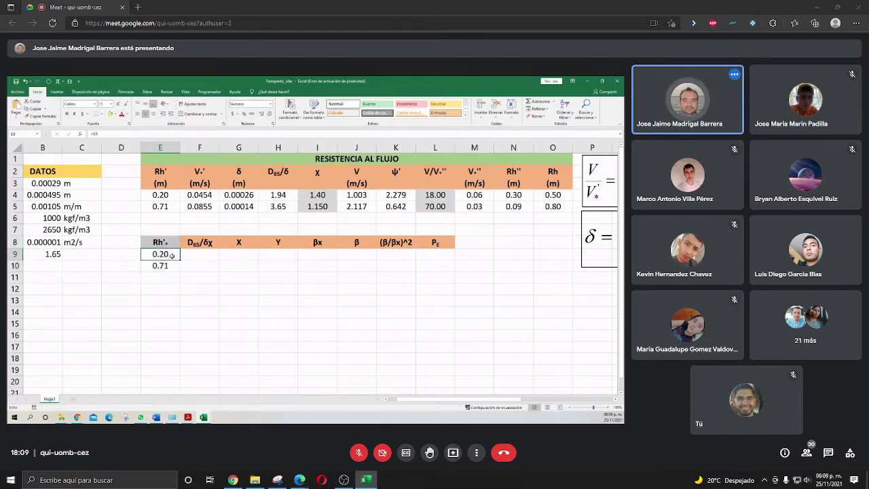
pyautogui.moveTo(195, 253); pyautogui.dragTo(432, 254)
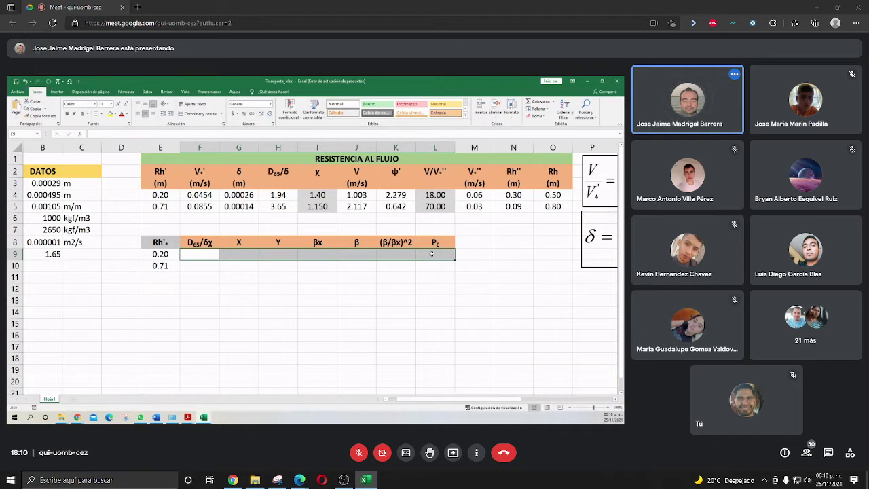
pyautogui.click(240, 316)
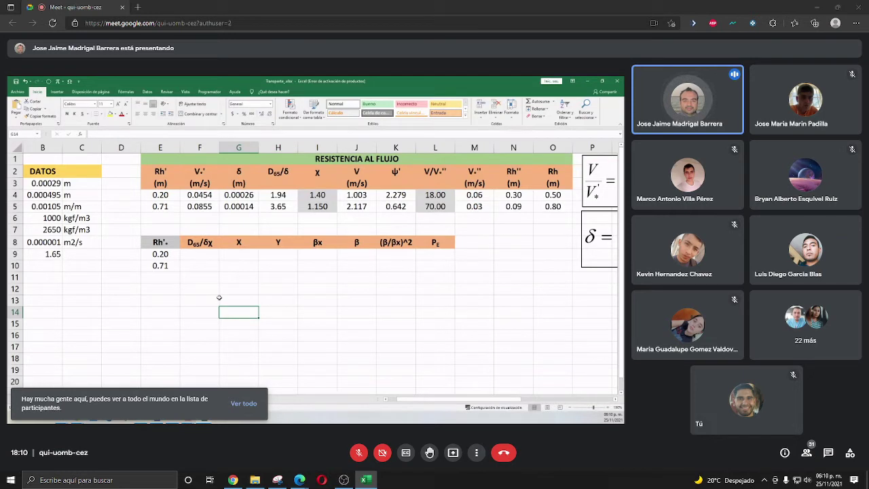
# Enter =$B$4/(G4*I4) in the first D65/δχ cell, F9, with the D65 reference made absolute
pyautogui.click(192, 254)
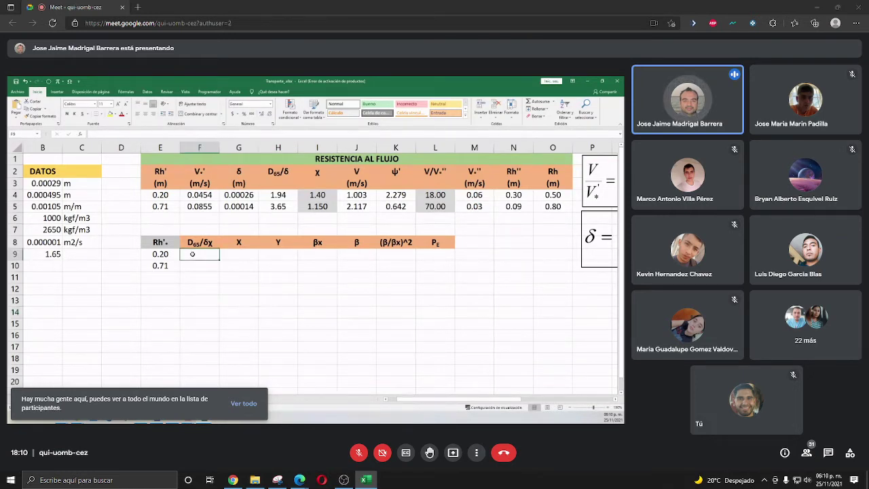
pyautogui.write('=')
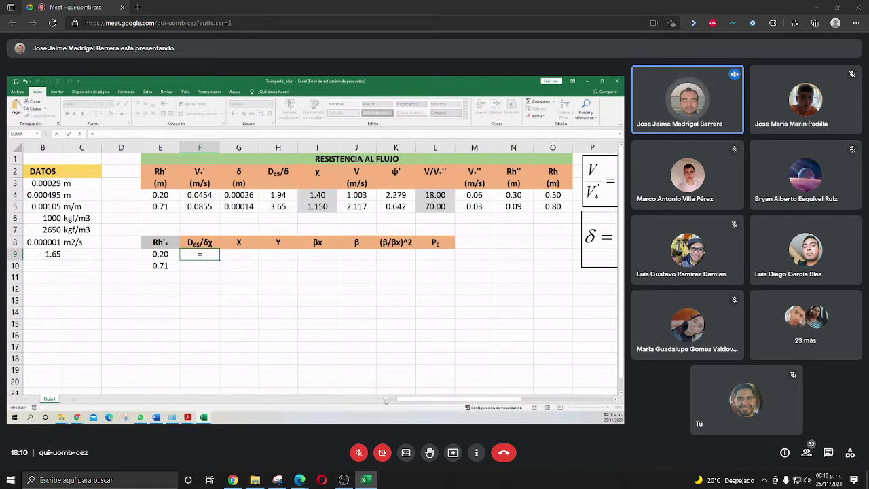
pyautogui.hscroll(-1, 104, 235)
pyautogui.click(76, 194)
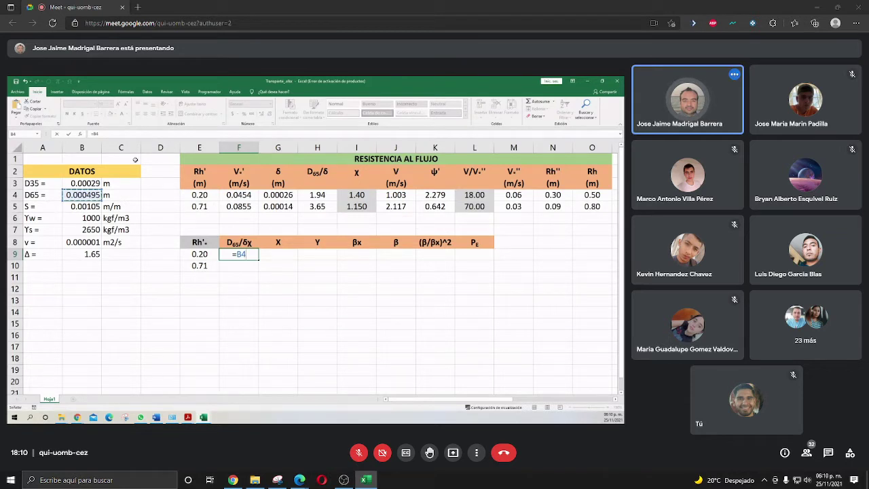
pyautogui.press('F4')
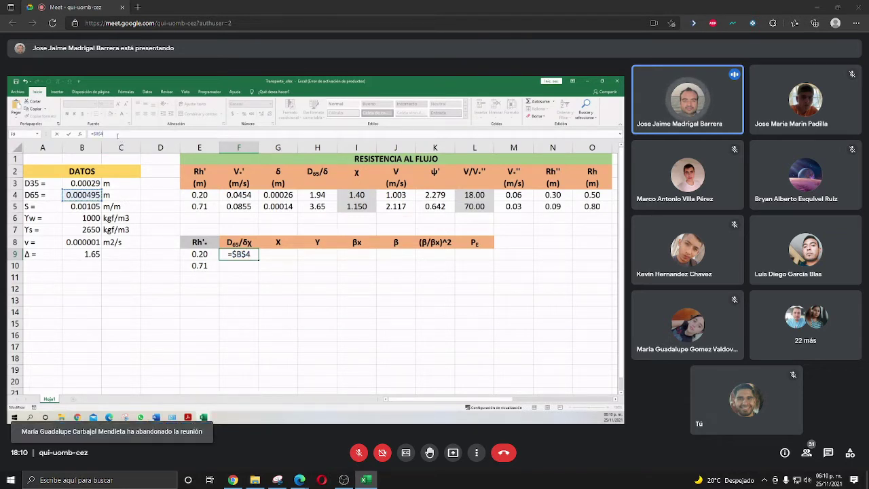
pyautogui.write('/')
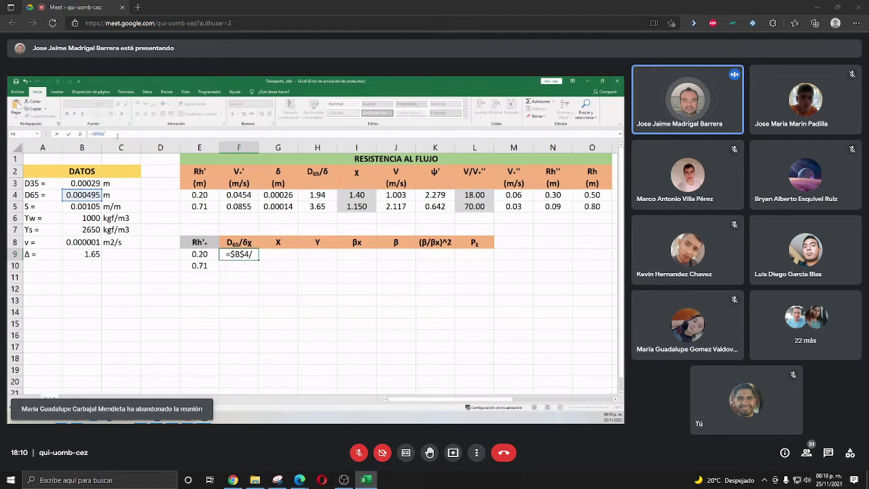
pyautogui.write('(')
pyautogui.click(276, 196)
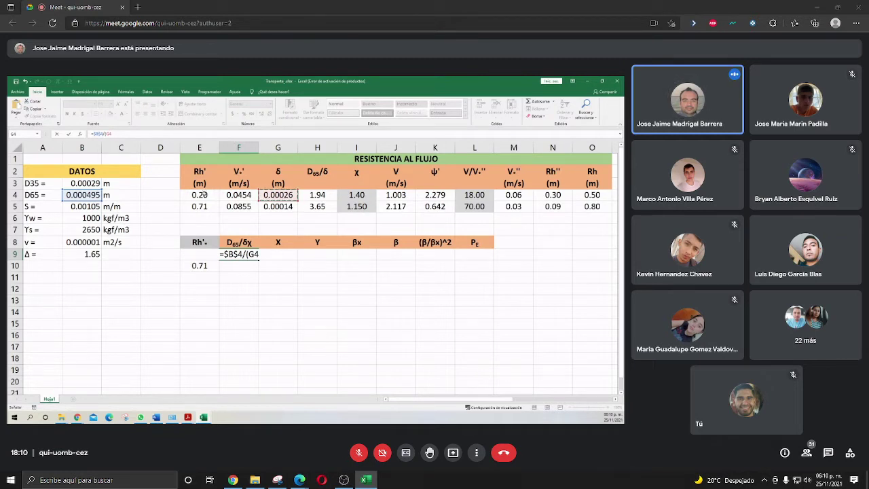
pyautogui.write('*')
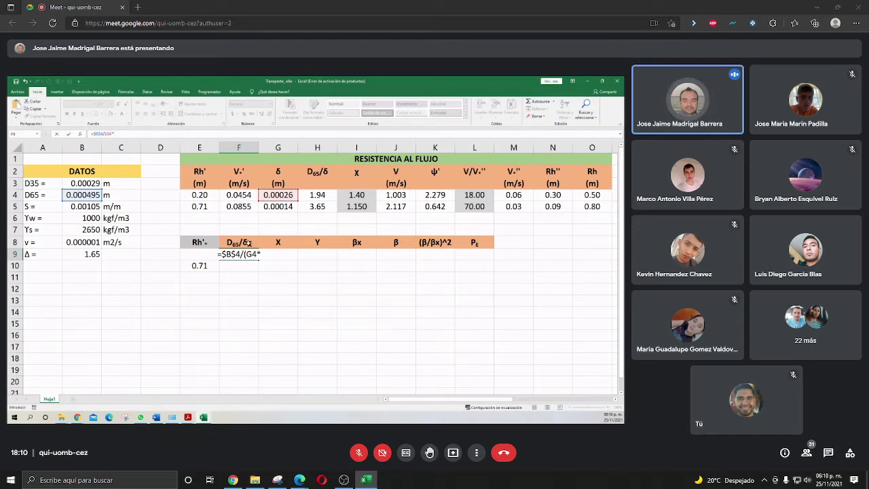
pyautogui.click(348, 194)
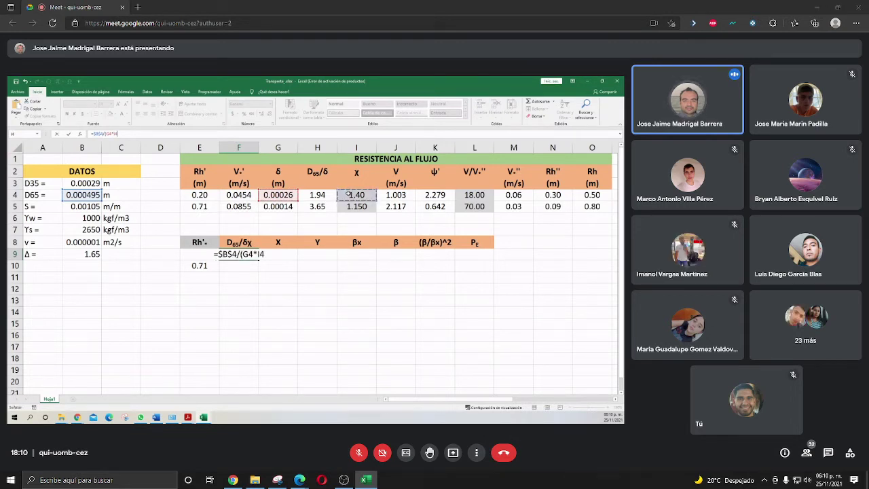
pyautogui.write(')')
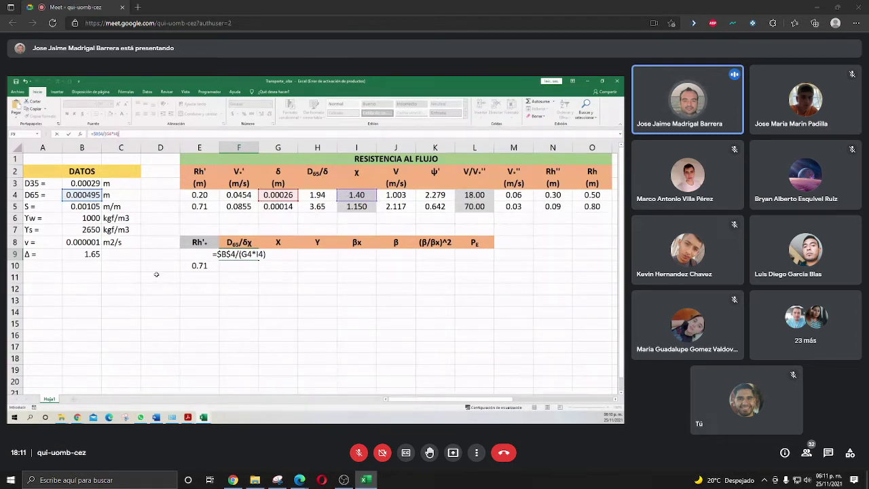
pyautogui.press('Return')
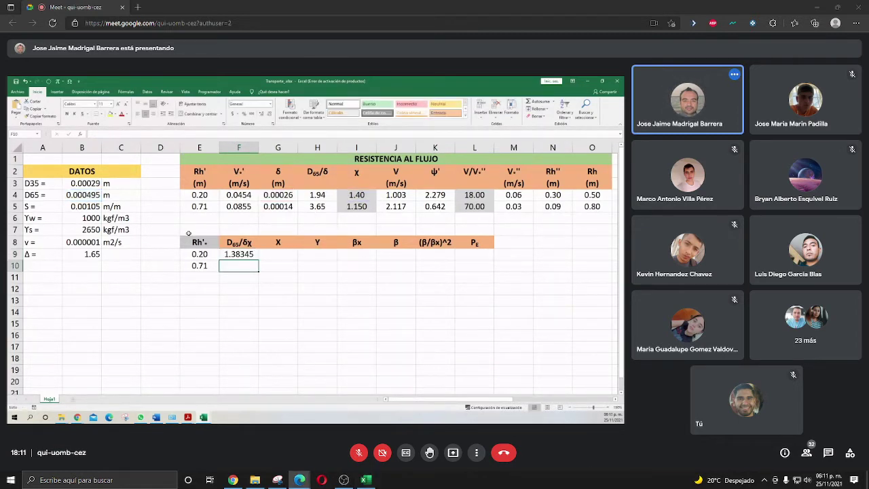
# Fill the D65/δχ formula from F9 down to F10
pyautogui.click(239, 254)
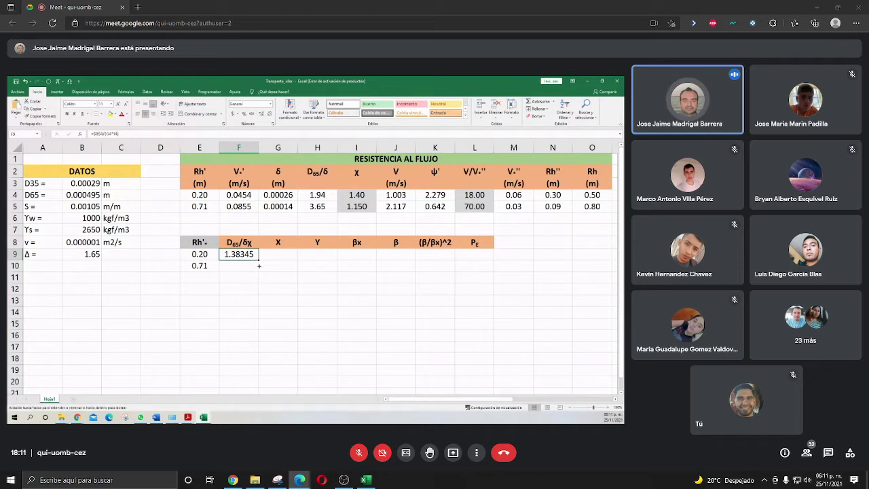
pyautogui.moveTo(258, 261); pyautogui.dragTo(259, 273)
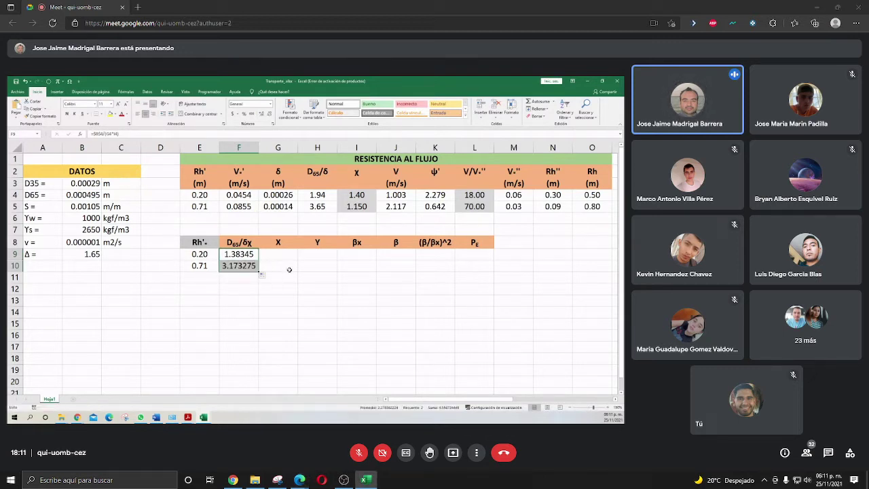
pyautogui.click(289, 270)
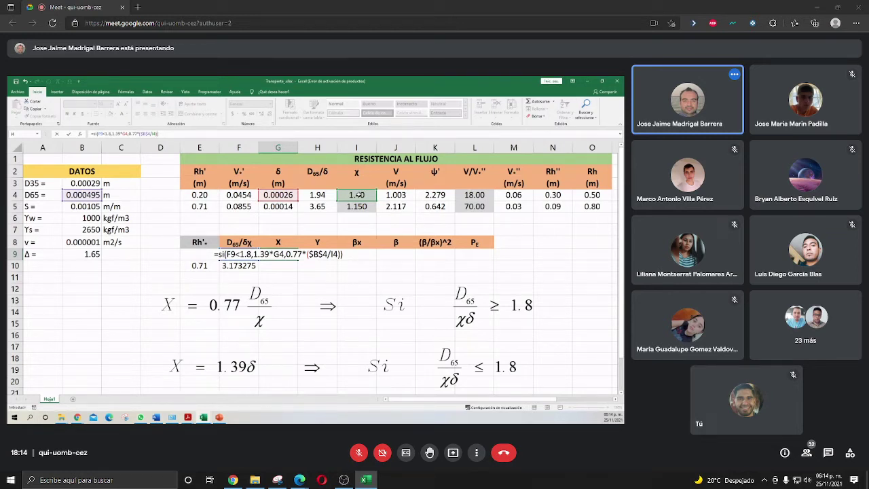
# Turn the meeting microphone on for short remarks and mute it again after each one
pyautogui.click(359, 456)
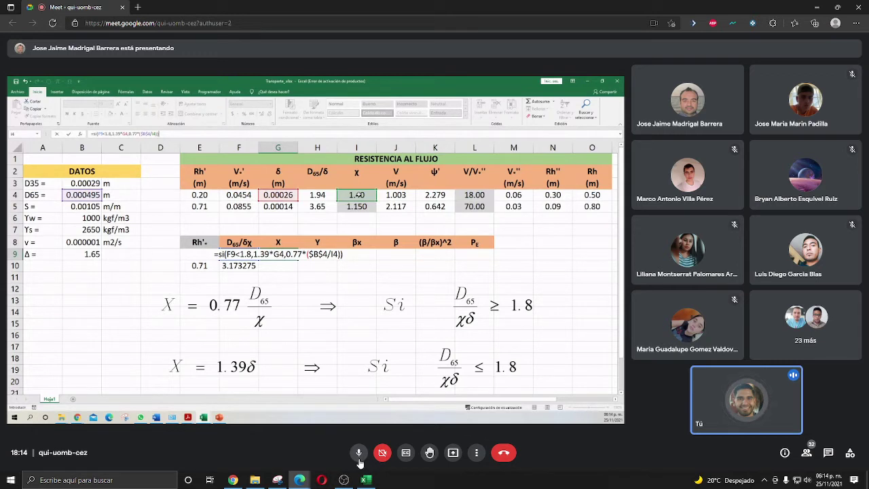
pyautogui.click(359, 459)
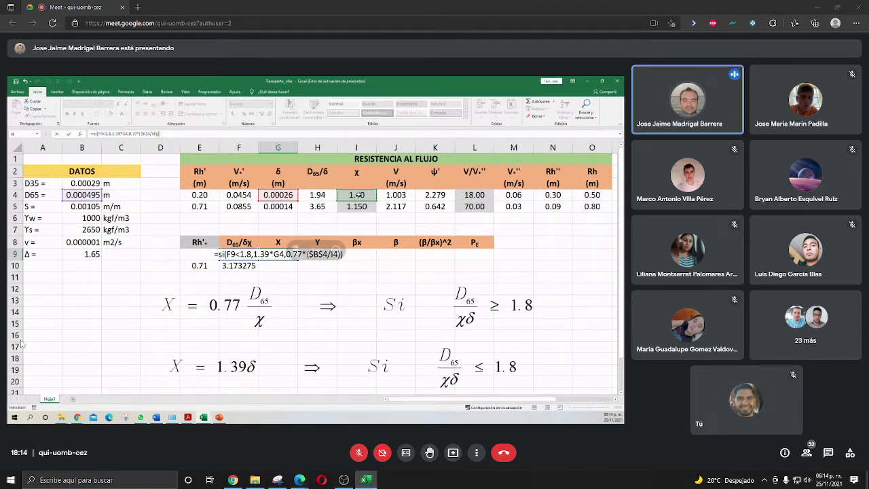
pyautogui.click(359, 455)
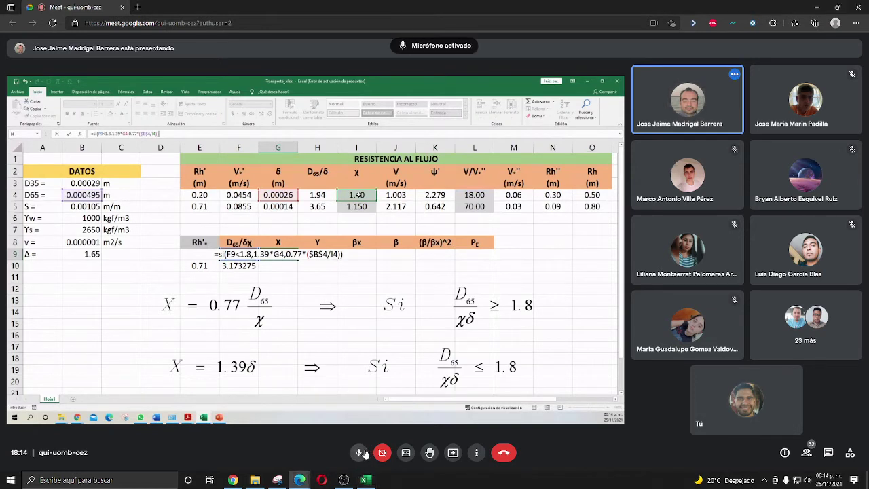
pyautogui.click(359, 454)
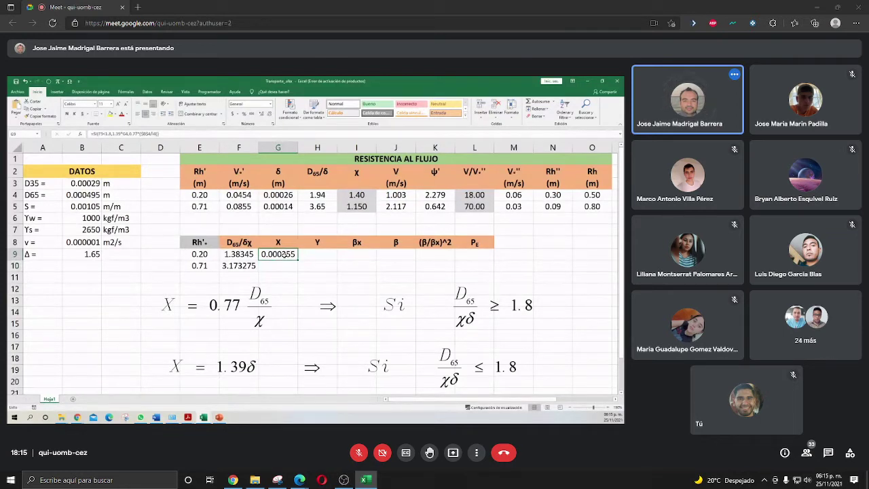
pyautogui.click(358, 452)
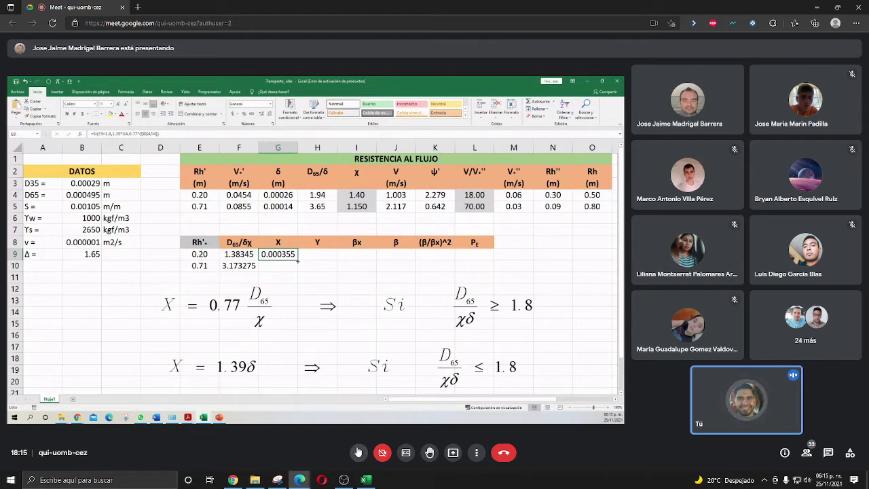
pyautogui.click(358, 452)
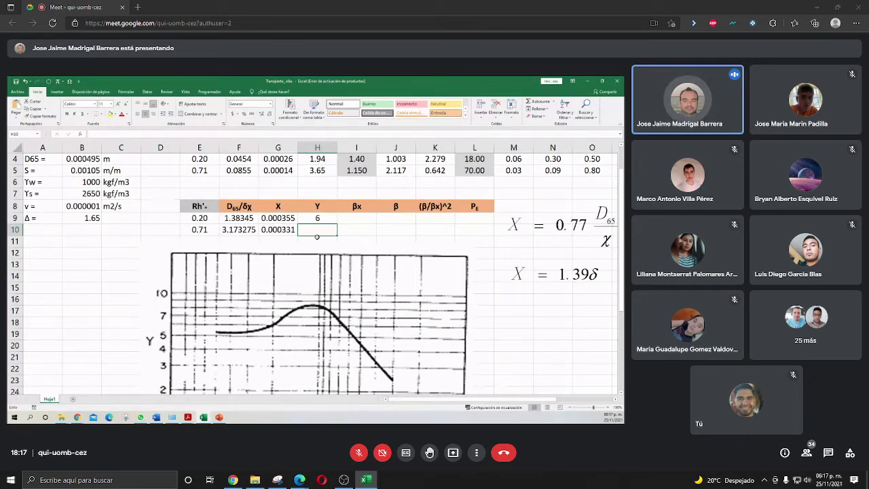
# Move the Y versus D65 chart picture from beneath the X equations to over columns E to L, covering the second table
pyautogui.hotkey('alt', 'Tab')
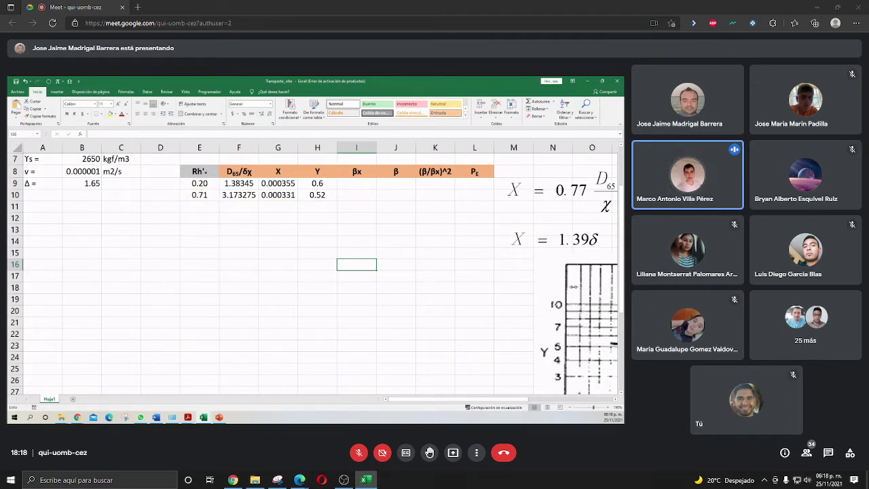
pyautogui.click(554, 287)
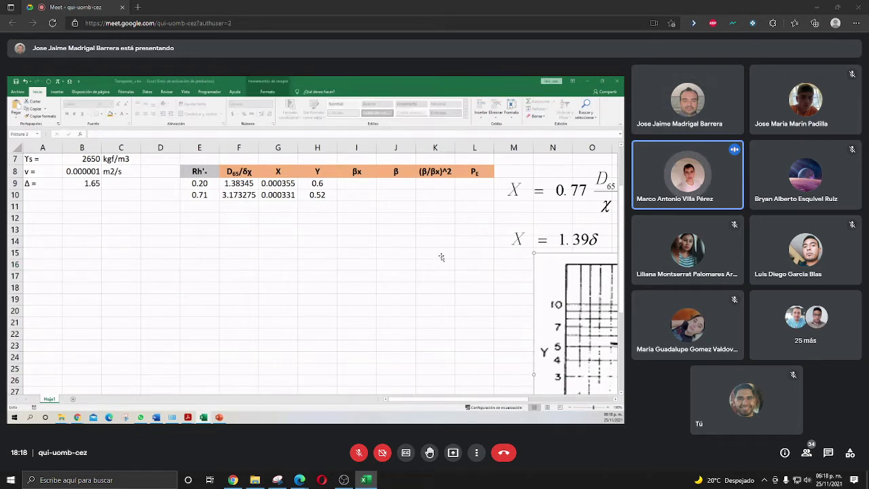
pyautogui.click(397, 238)
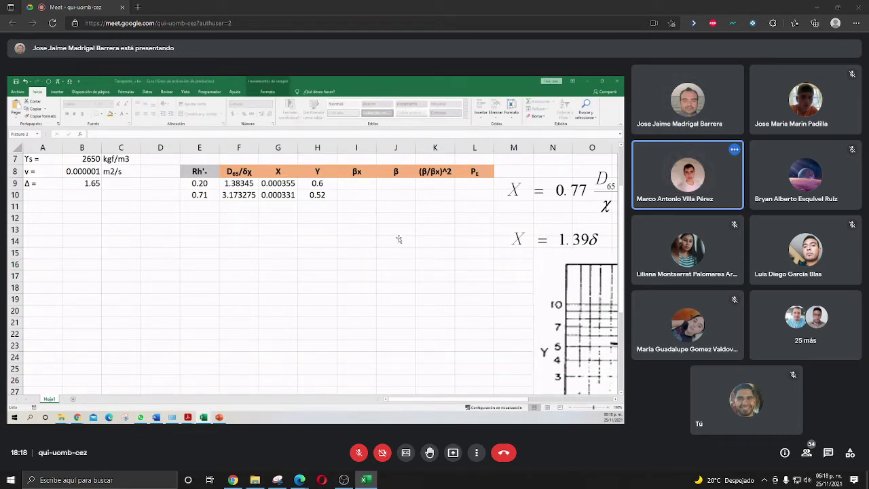
pyautogui.click(550, 290)
pyautogui.moveTo(549, 290); pyautogui.dragTo(182, 203)
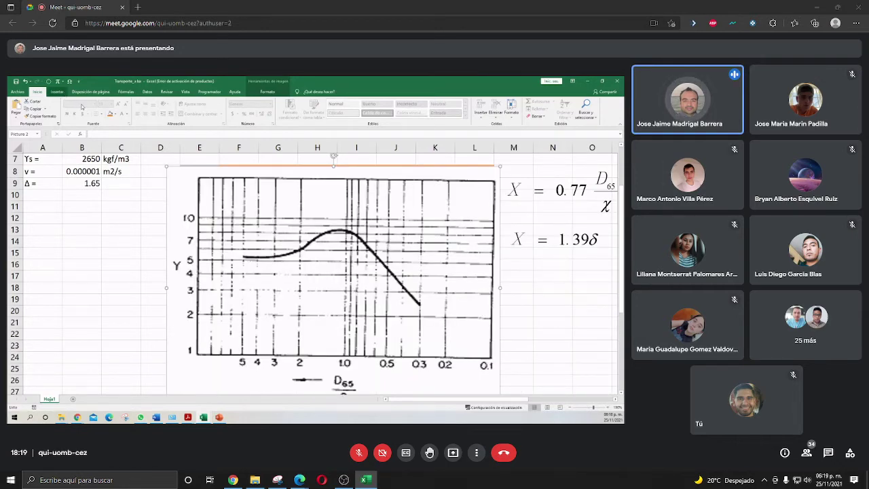
# Choose a shape from the shapes gallery for drawing on the Y chart
pyautogui.click(57, 91)
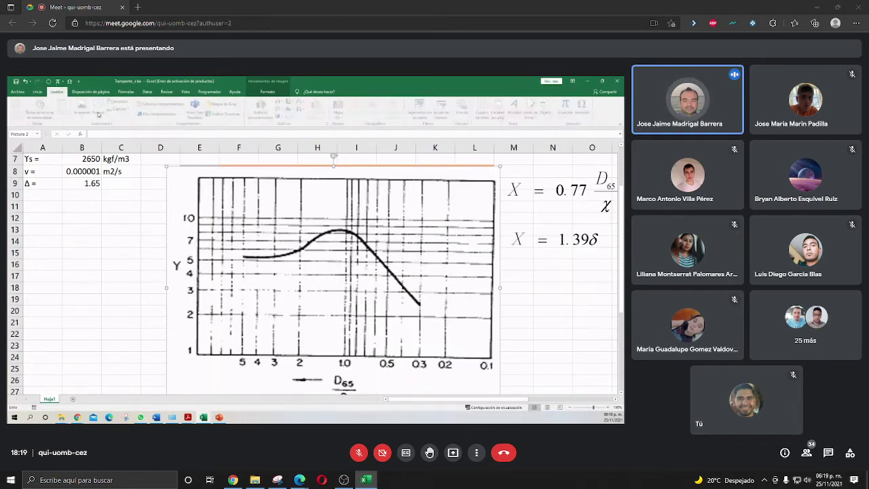
pyautogui.click(100, 116)
pyautogui.click(118, 134)
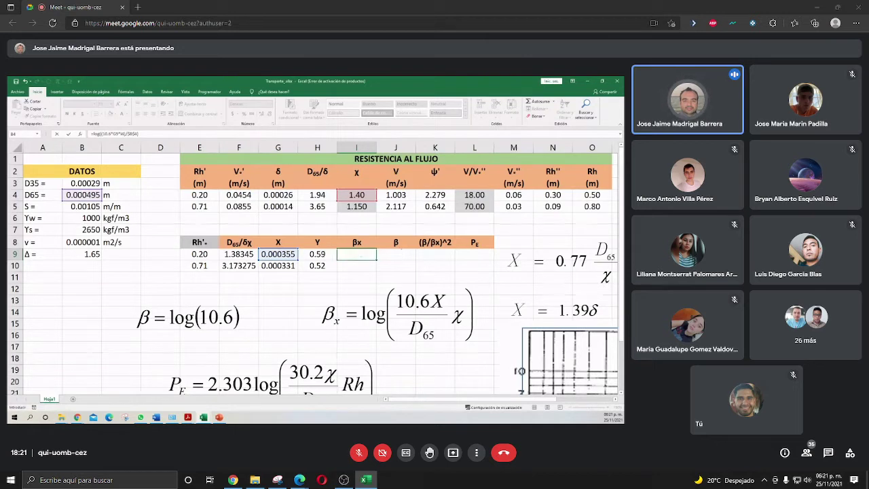
# Unmute the meeting microphone briefly, mute it again, and fill the βx formula from I9 down to I10
pyautogui.click(359, 453)
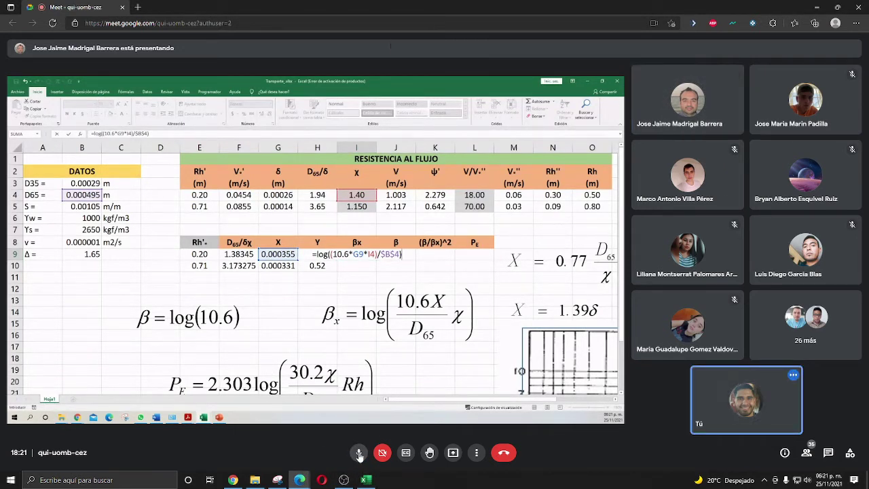
pyautogui.click(359, 453)
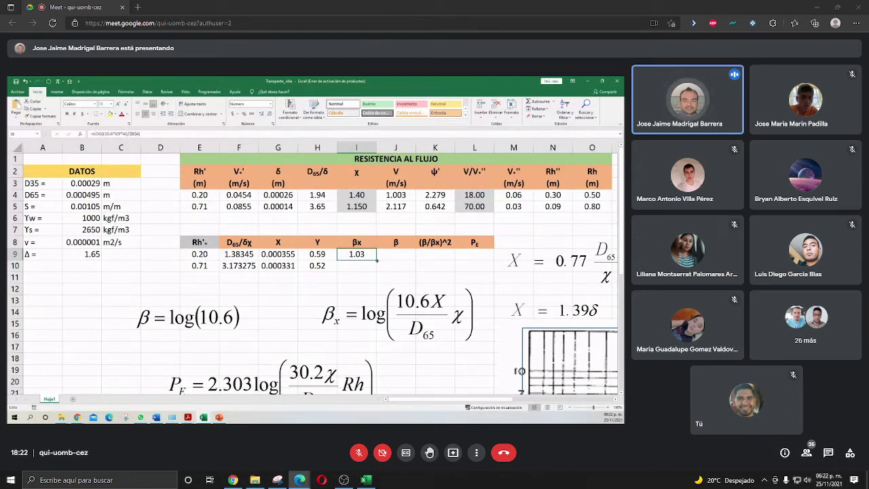
pyautogui.moveTo(376, 260); pyautogui.dragTo(376, 270)
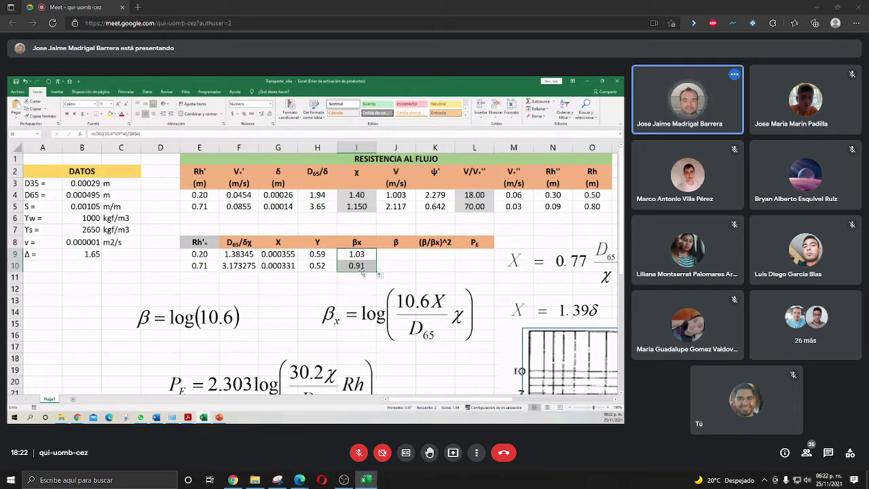
# Unmute the meeting microphone for two brief remarks, muting it after each
pyautogui.click(359, 452)
pyautogui.click(359, 453)
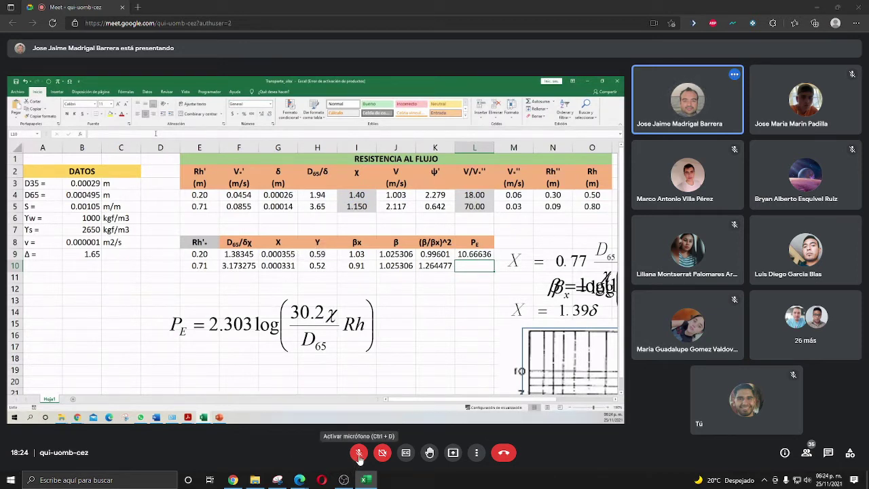
pyautogui.click(359, 453)
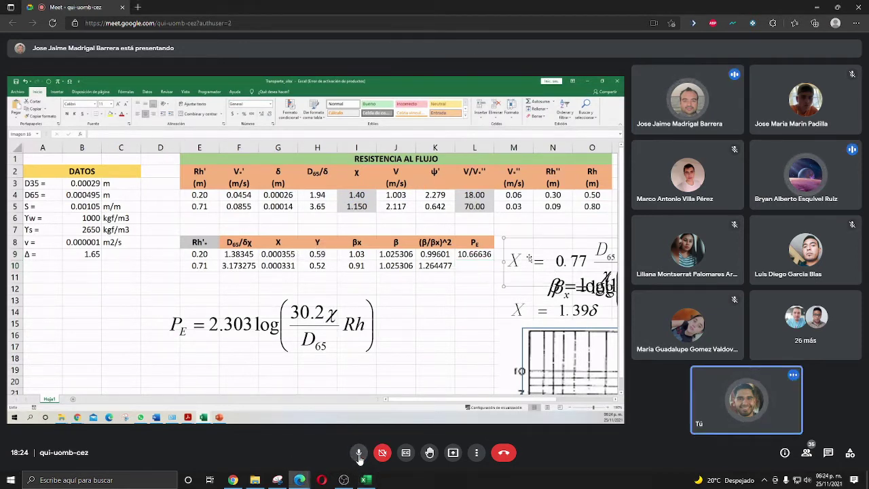
pyautogui.click(359, 453)
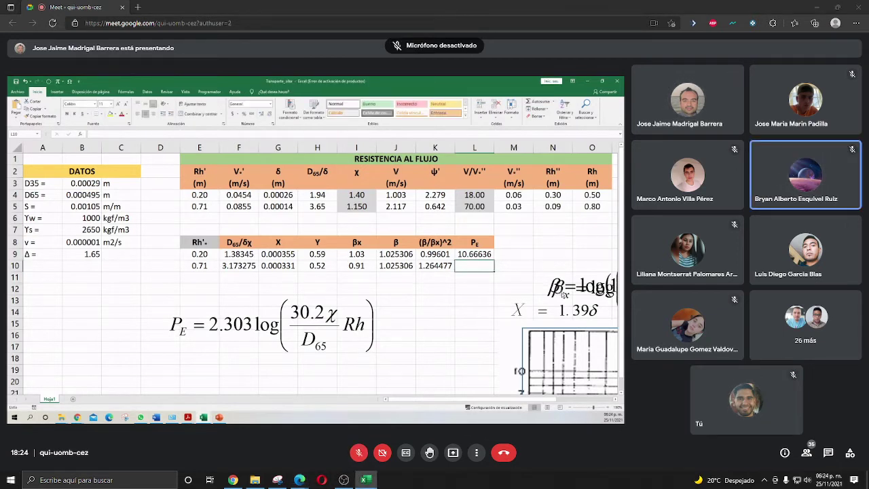
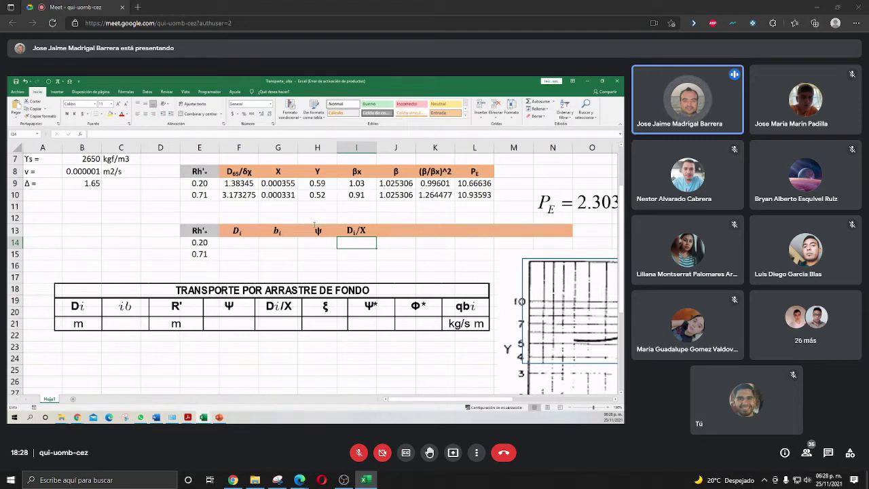
pyautogui.click(318, 231)
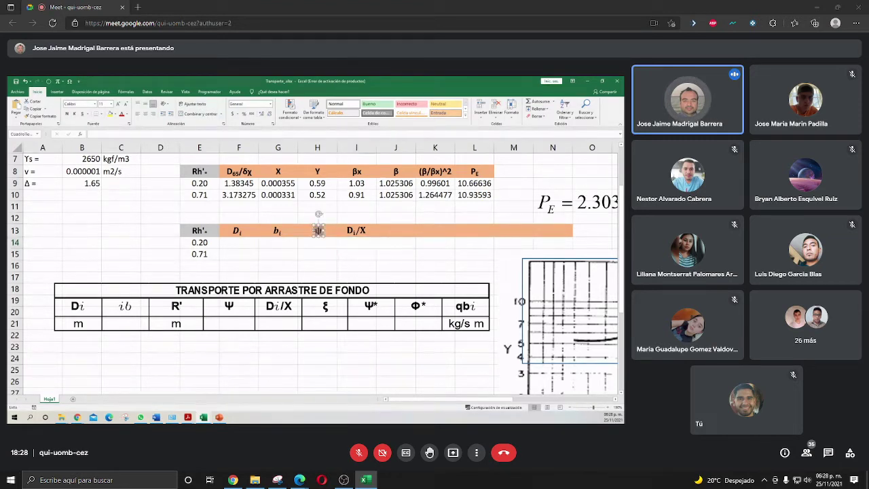
pyautogui.click(299, 252)
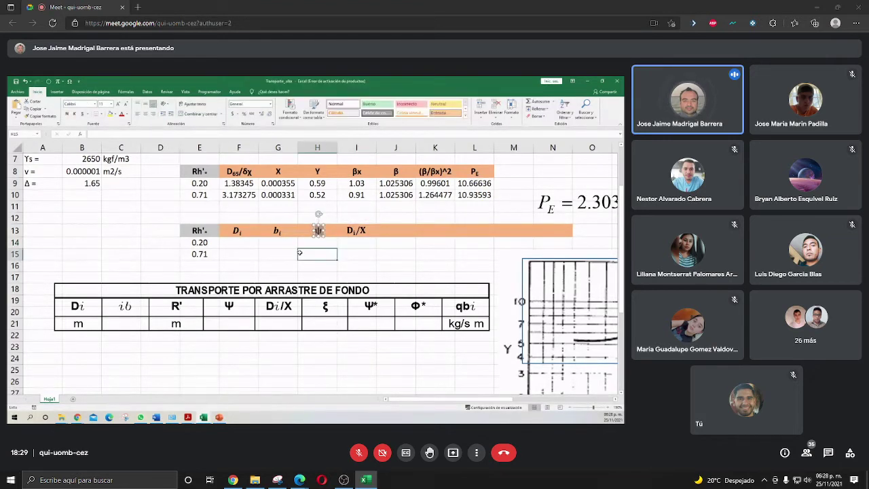
pyautogui.click(84, 231)
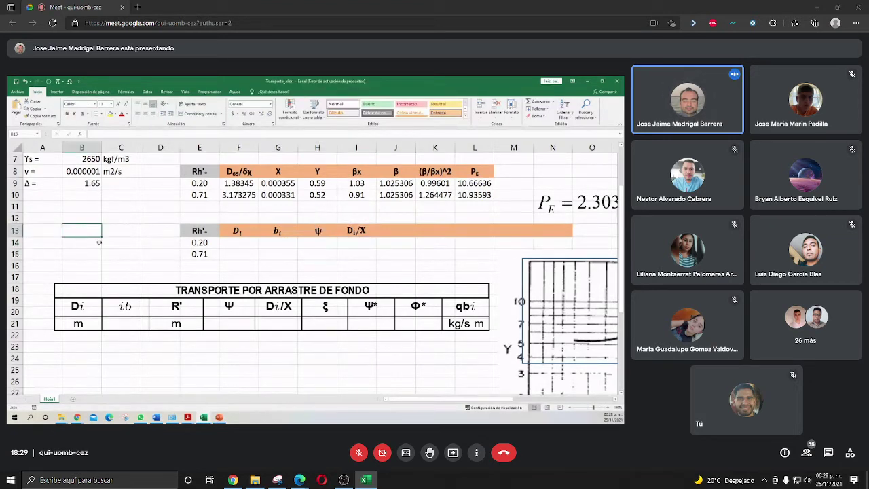
# Insert the Greek capital letter Psi (Ψ) from the Greek and Coptic symbols into cell B13
pyautogui.click(57, 91)
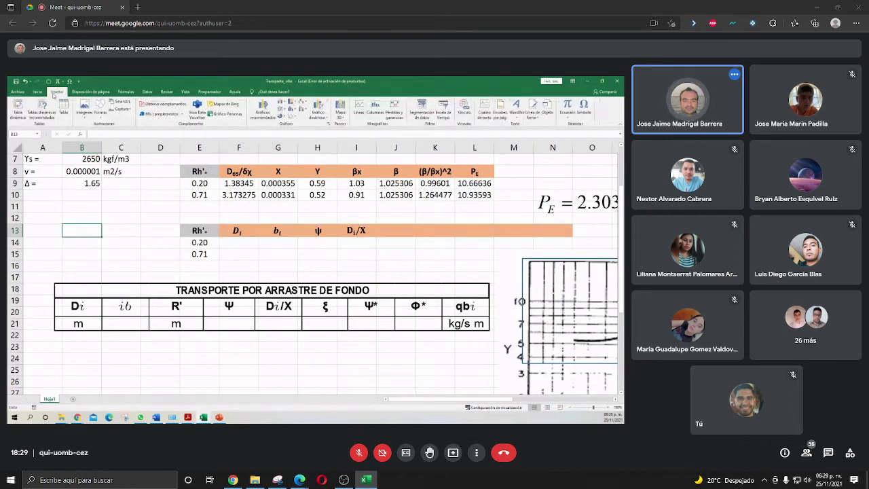
pyautogui.click(582, 108)
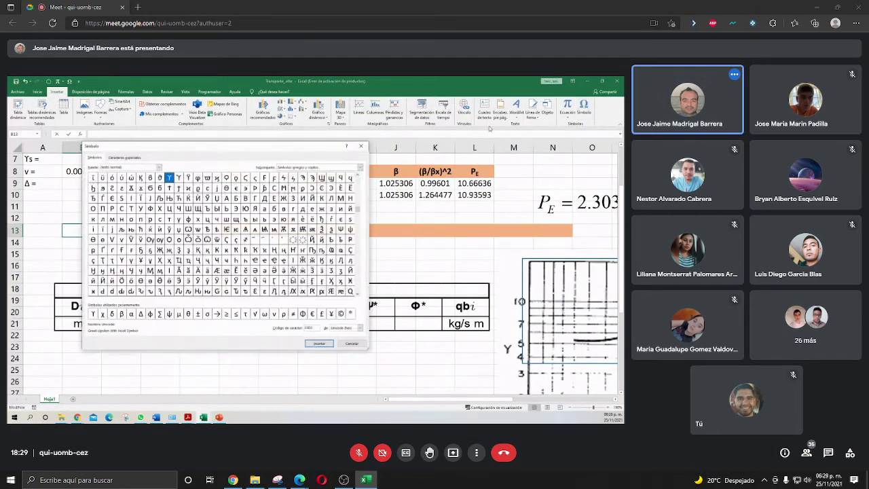
pyautogui.click(360, 168)
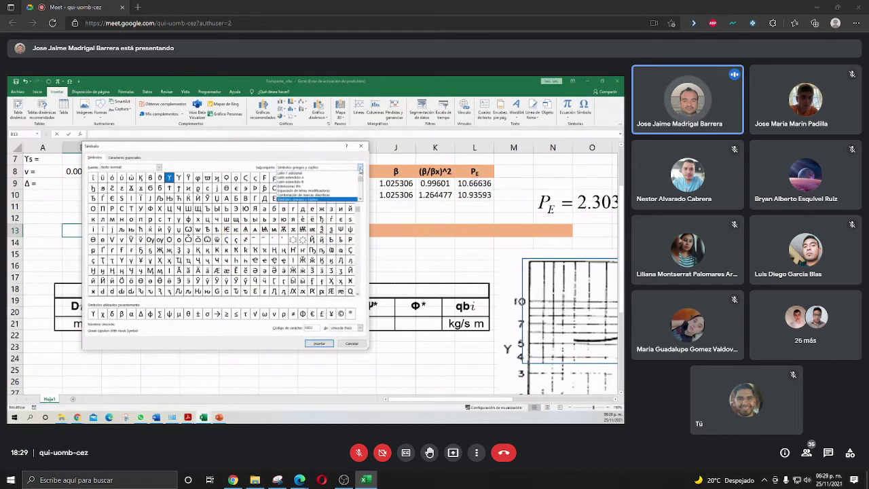
pyautogui.click(312, 200)
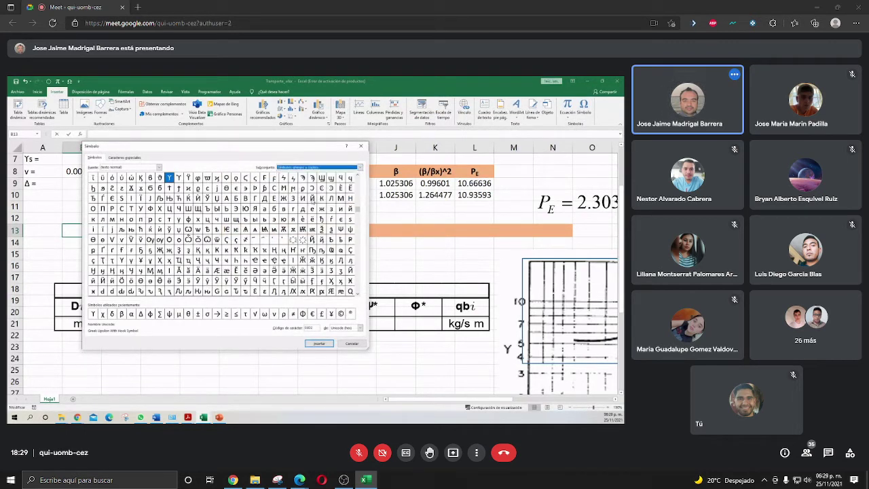
pyautogui.click(357, 176)
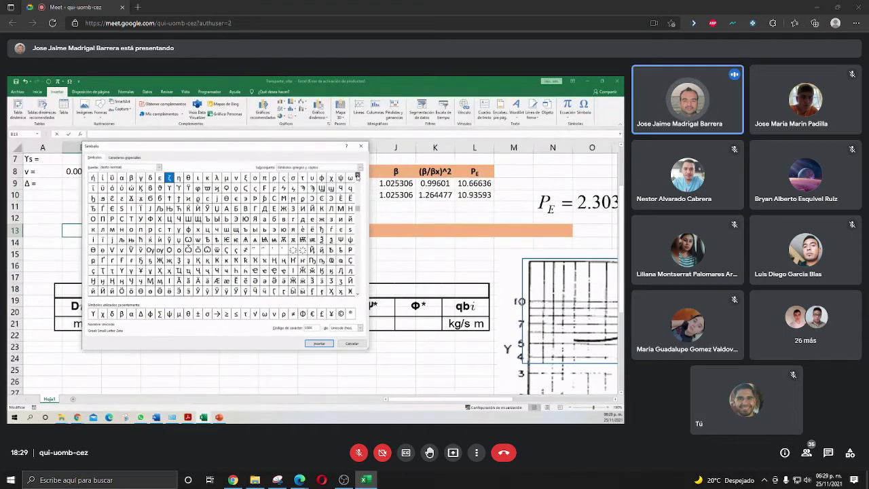
pyautogui.click(357, 176)
pyautogui.click(357, 176)
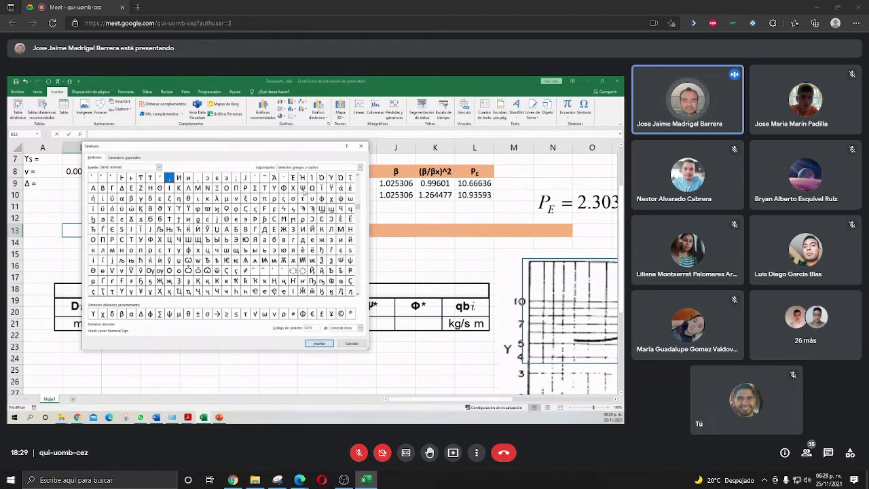
pyautogui.click(303, 188)
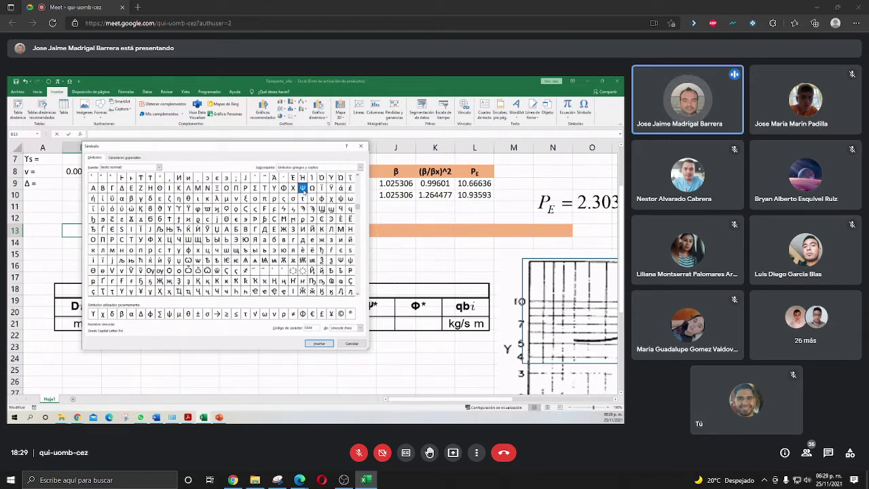
pyautogui.click(329, 344)
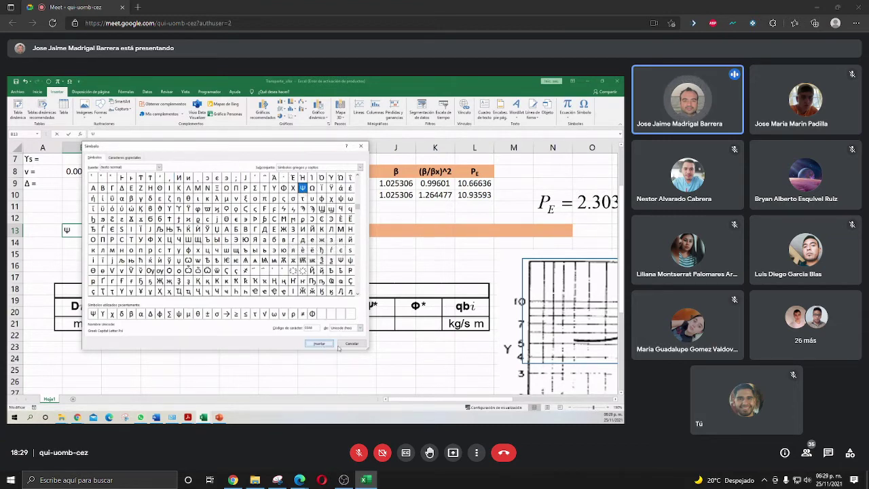
pyautogui.click(346, 344)
pyautogui.press('Return')
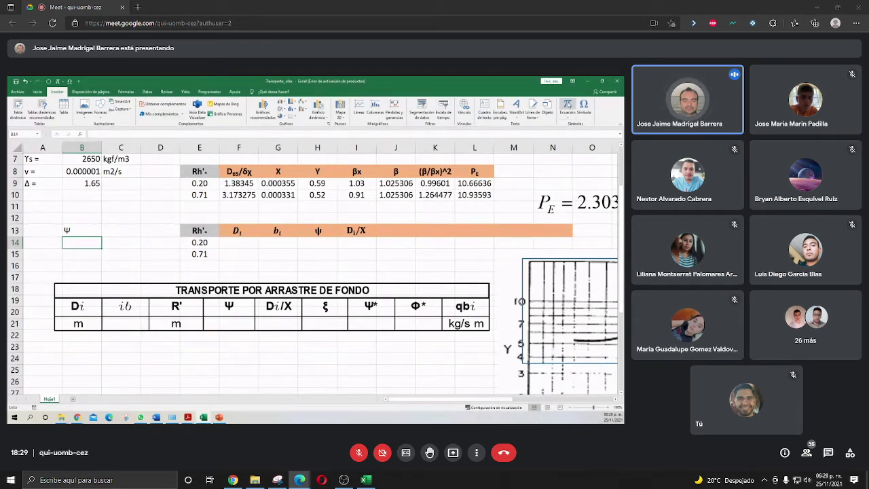
# Insert a blank equation box and move it beneath the Ψ symbol in column B
pyautogui.click(567, 104)
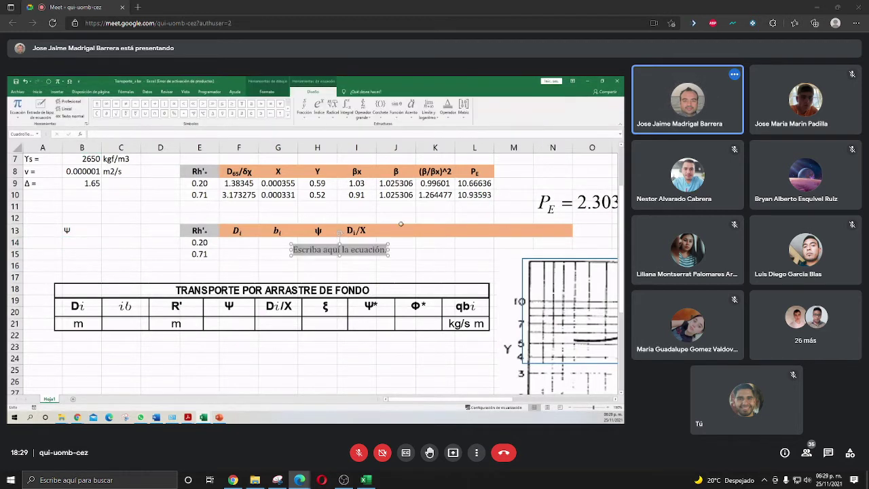
pyautogui.moveTo(324, 244); pyautogui.dragTo(92, 248)
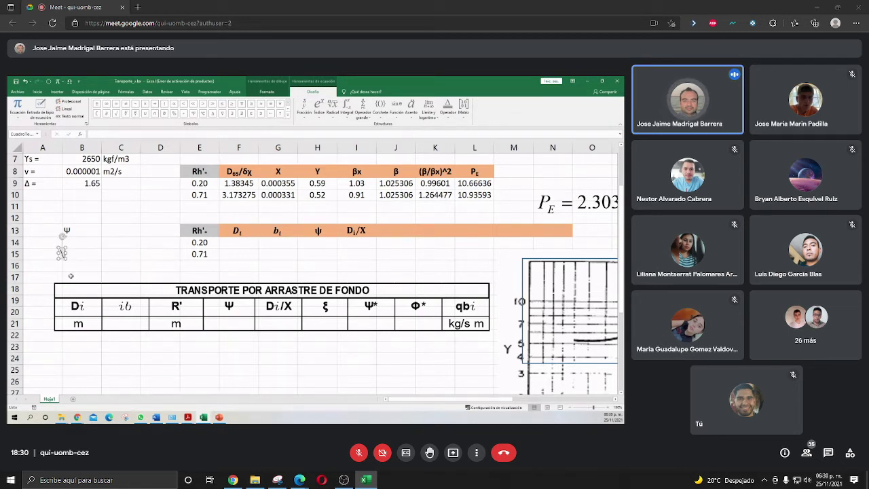
pyautogui.hotkey('alt', 'r')
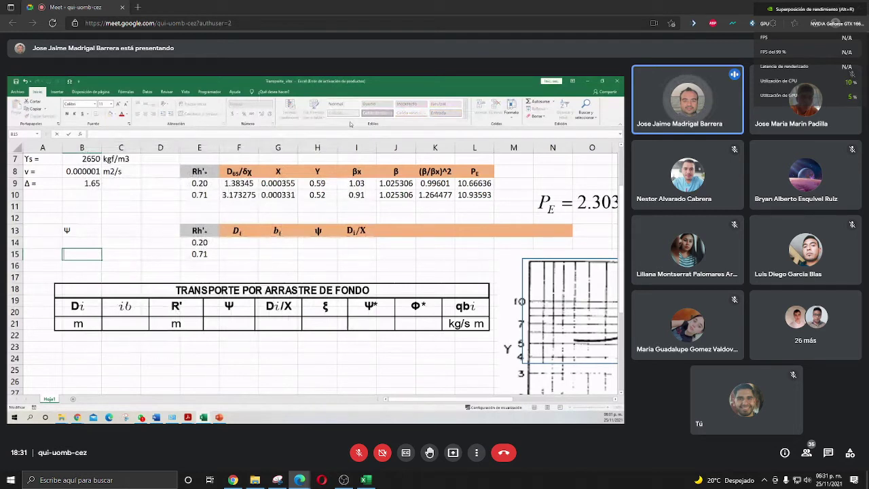
pyautogui.hotkey('alt', 'Tab')
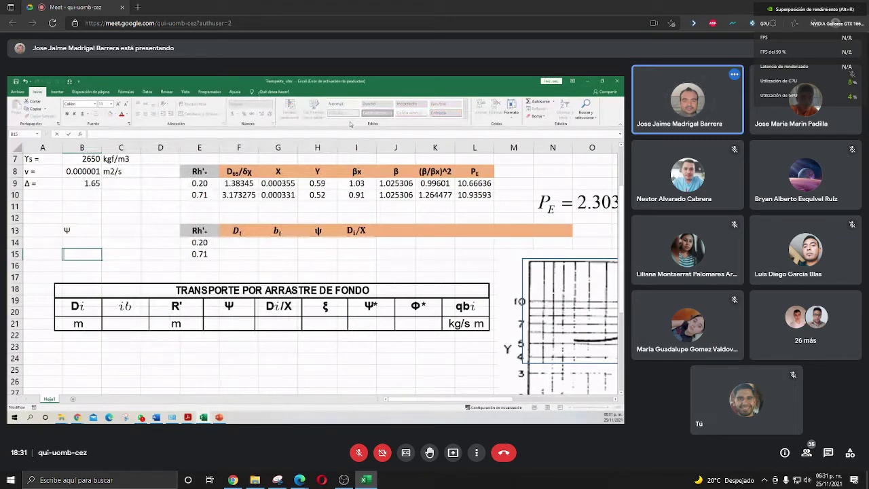
pyautogui.click(78, 80)
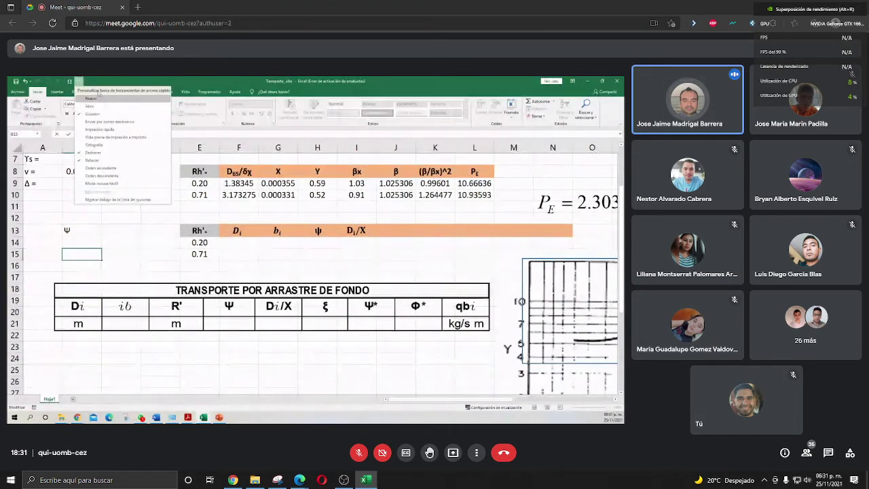
pyautogui.hotkey('alt', 'Tab')
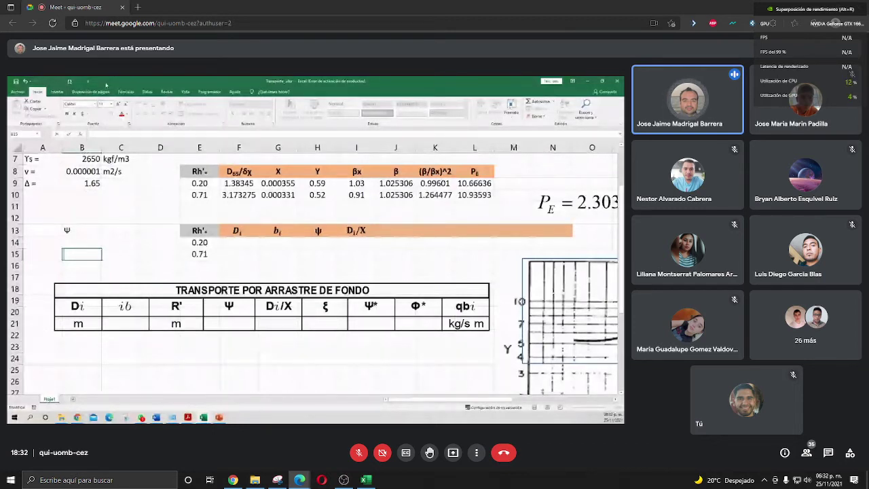
pyautogui.click(88, 81)
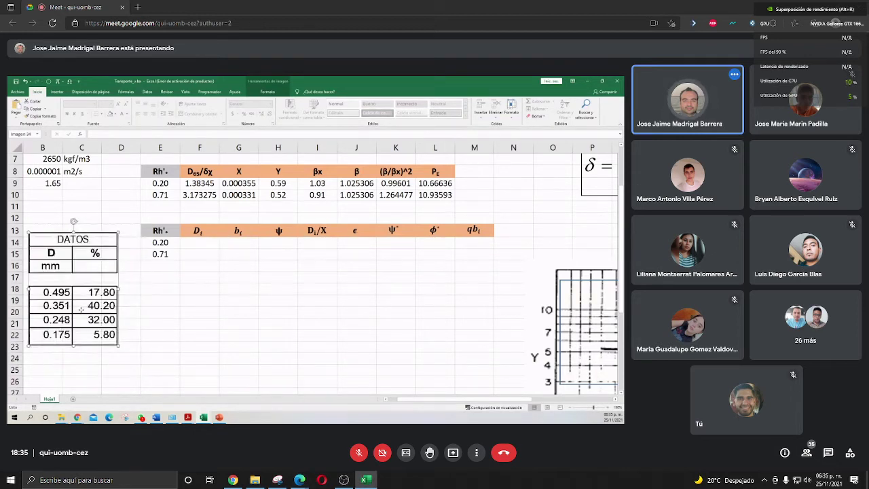
# Position the DATOS grain-size table picture over columns B and C, beside the bed-load transport table
pyautogui.moveTo(80, 312); pyautogui.dragTo(83, 308)
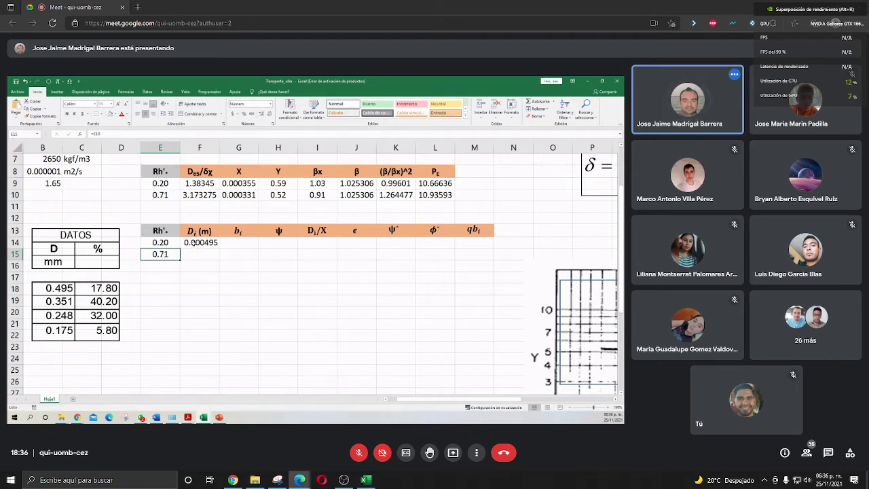
pyautogui.hotkey('alt', 'Tab')
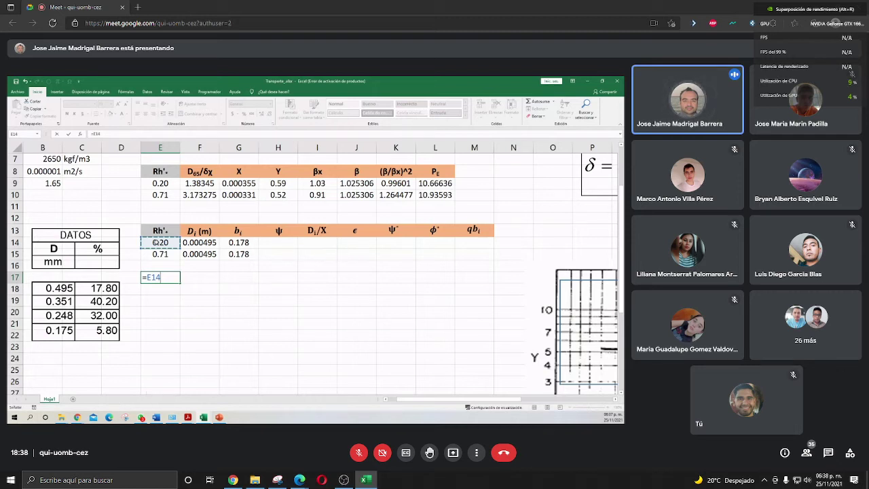
# Unmute the meeting microphone for three brief remarks, muting it after each
pyautogui.click(364, 457)
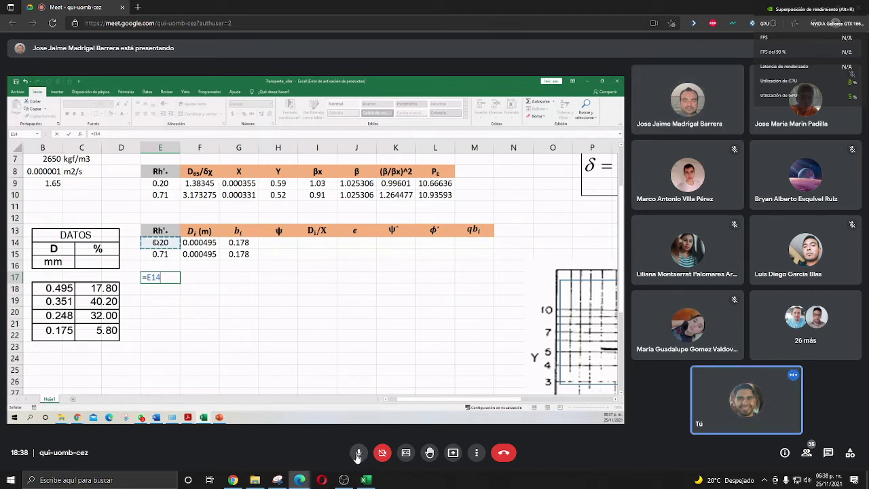
pyautogui.click(359, 453)
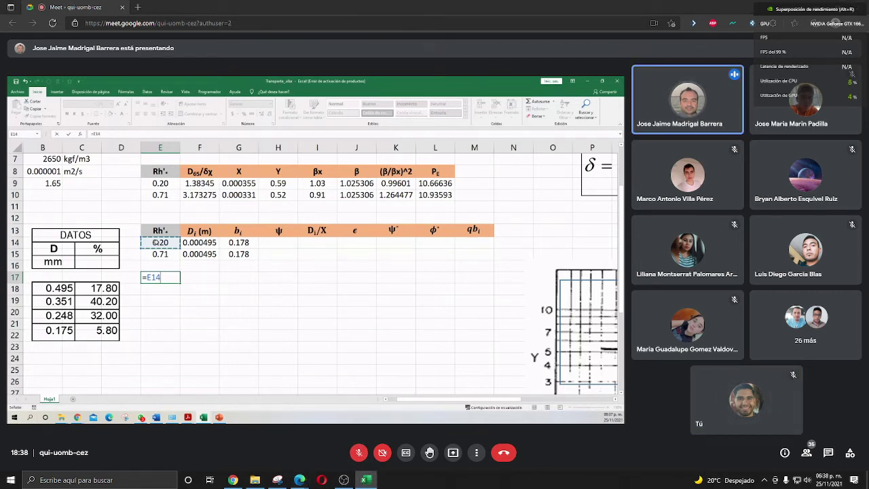
pyautogui.click(363, 454)
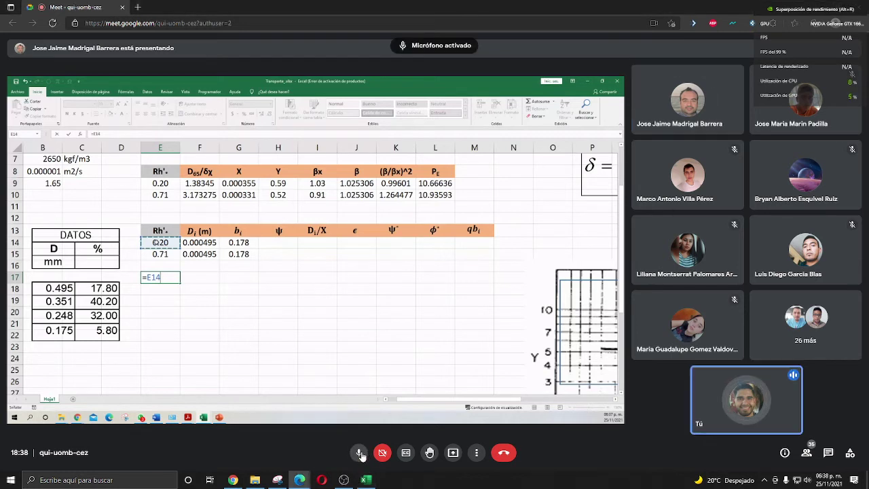
pyautogui.click(361, 454)
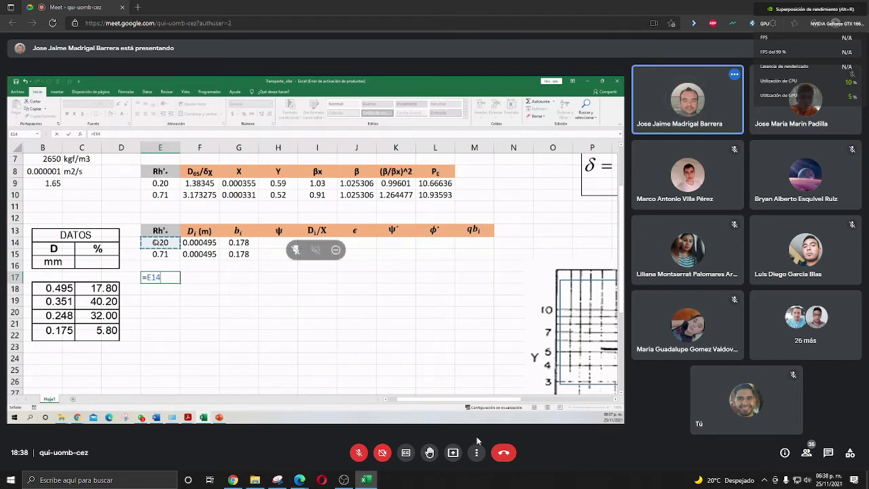
pyautogui.click(359, 452)
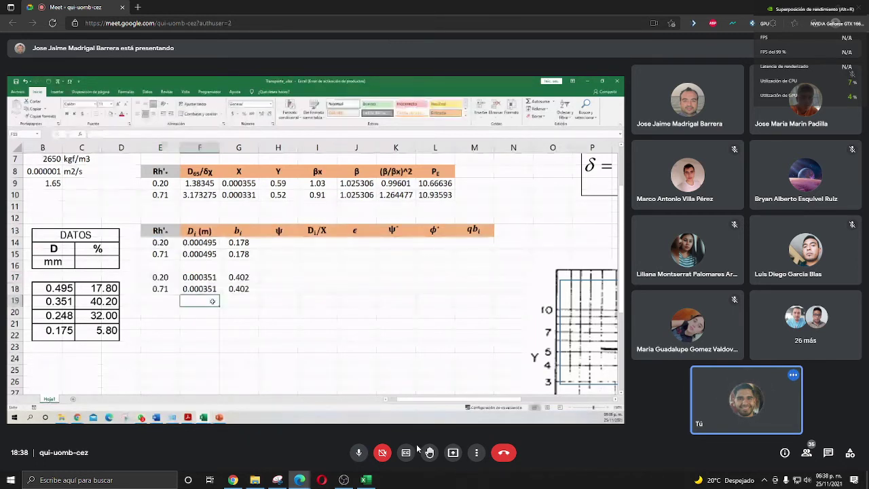
pyautogui.click(360, 452)
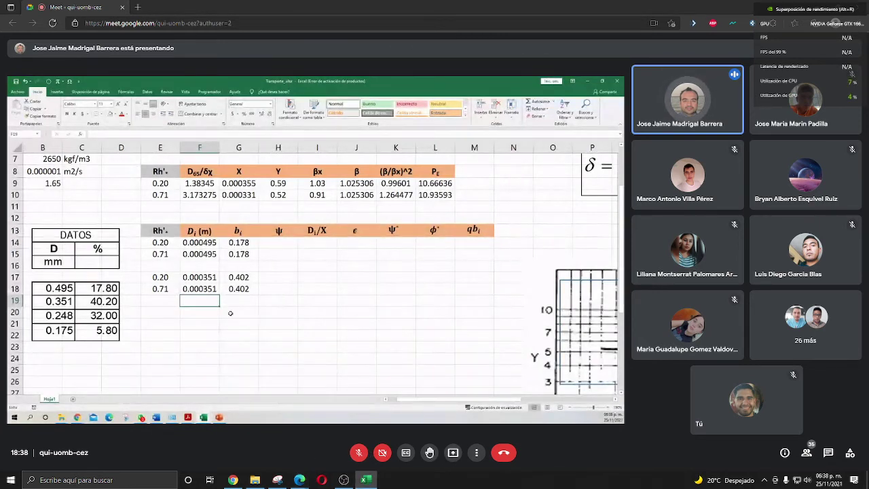
# Enter the formula =E17 in cell E20 and fill it down to E21 for the third pair of Rh'* values
pyautogui.click(165, 310)
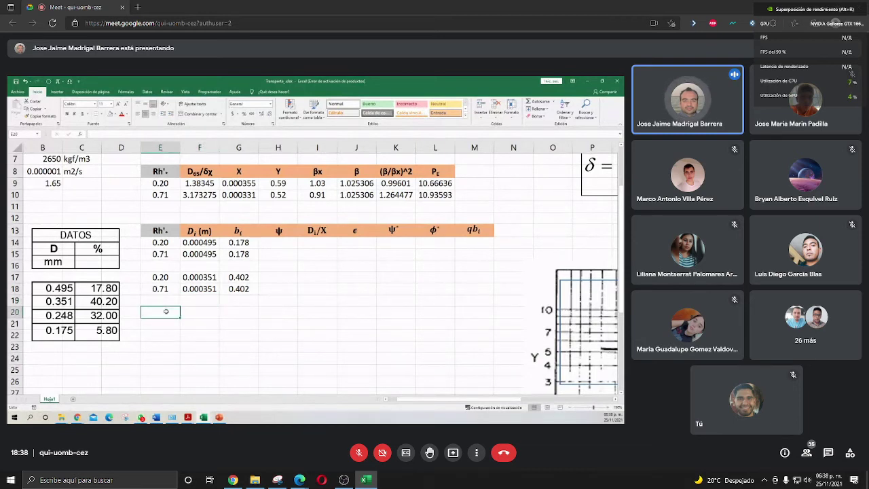
pyautogui.write('=')
pyautogui.press('Up')
pyautogui.press('Up')
pyautogui.press('Up')
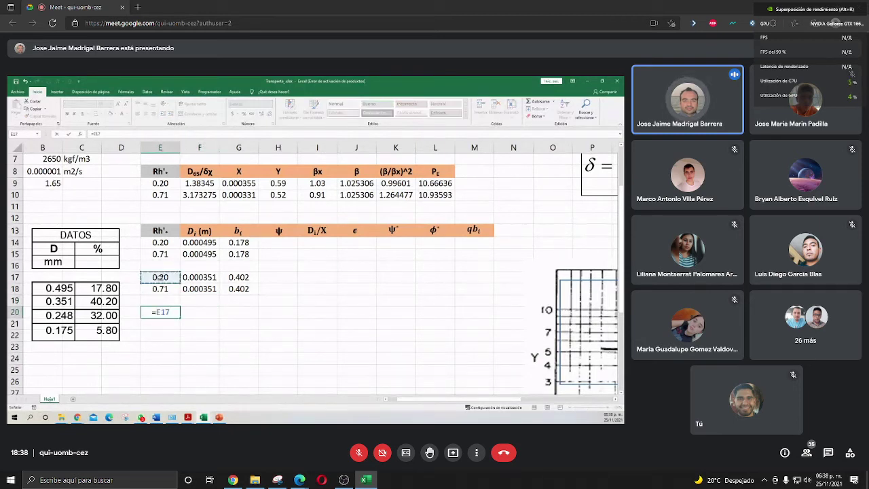
pyautogui.press('Return')
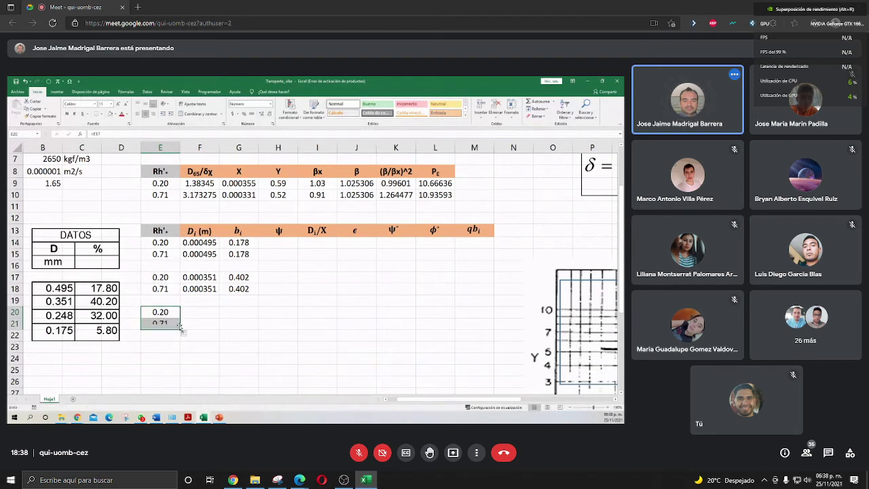
# Unmute the meeting microphone for four brief remarks, muting it after each
pyautogui.click(359, 454)
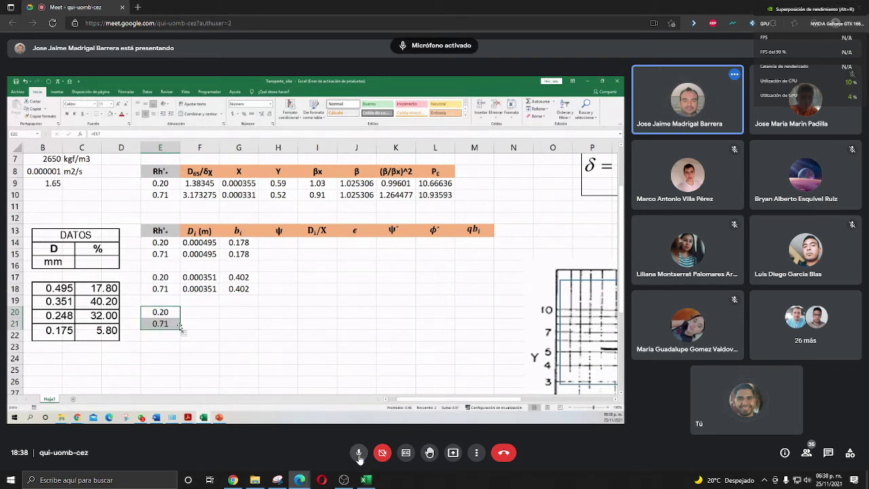
pyautogui.click(359, 453)
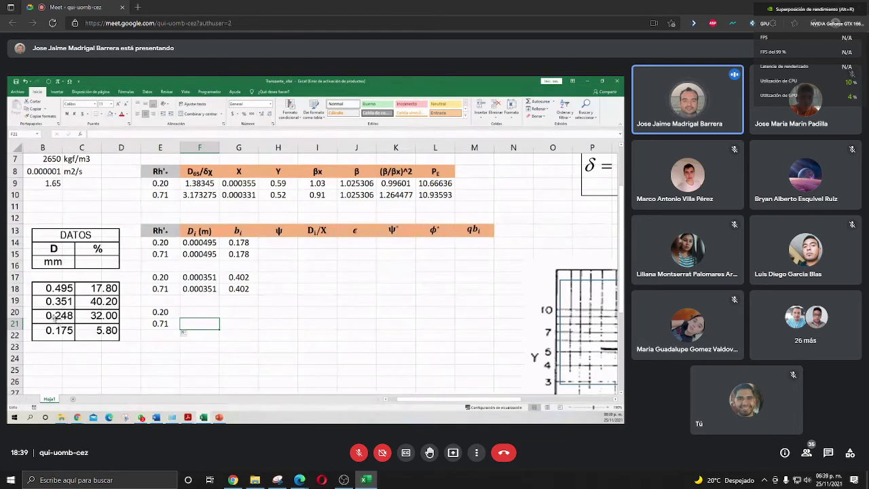
pyautogui.click(358, 453)
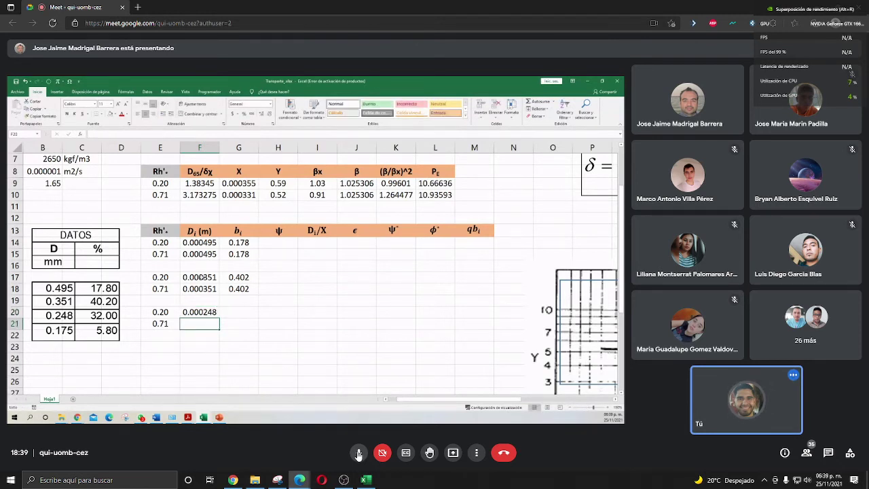
pyautogui.click(358, 453)
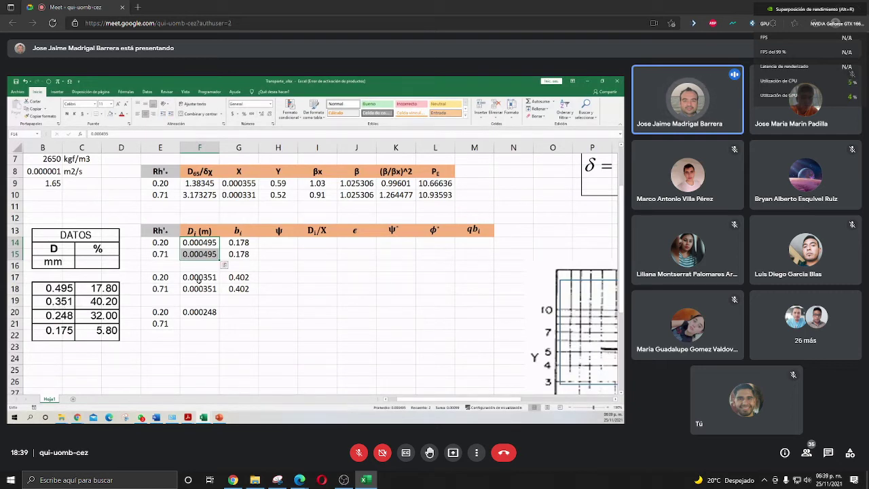
pyautogui.click(359, 453)
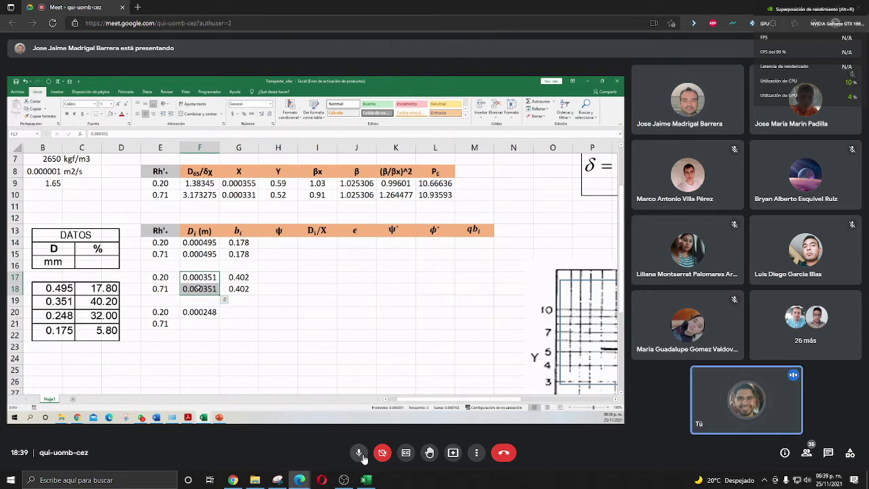
pyautogui.click(359, 453)
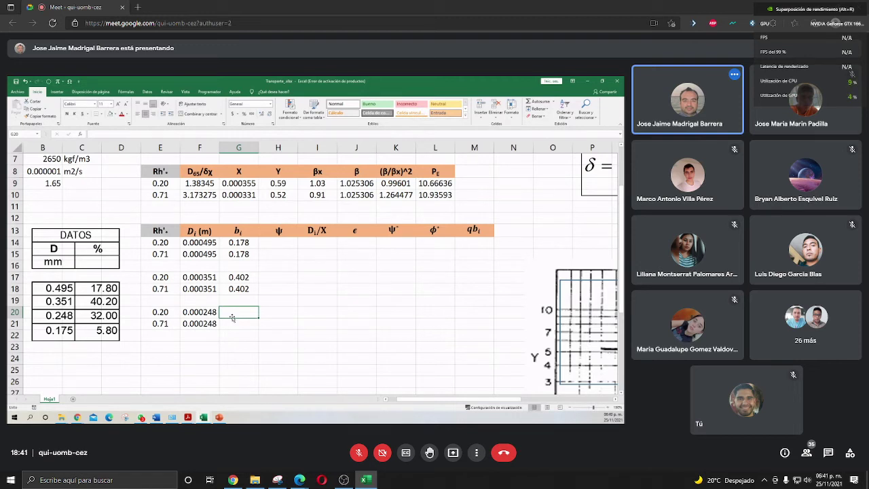
pyautogui.click(365, 459)
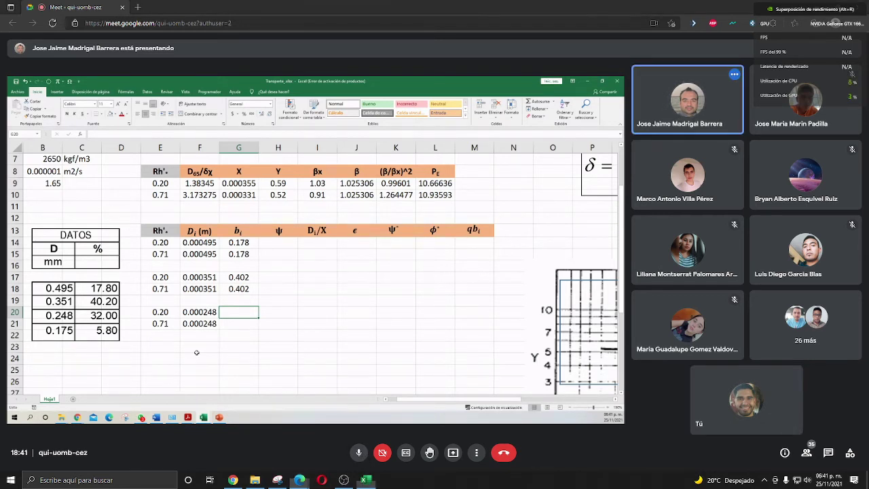
pyautogui.hotkey('ctrl', 'd')
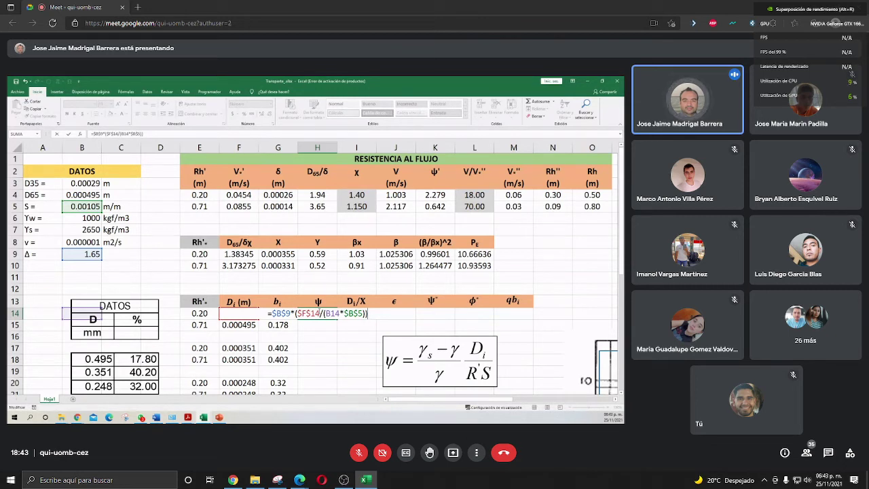
# Enter the ψ formula =$B$9*(F14/(E14*$B$5)) in cell H14, keeping Δ and S as absolute references
pyautogui.click(319, 311)
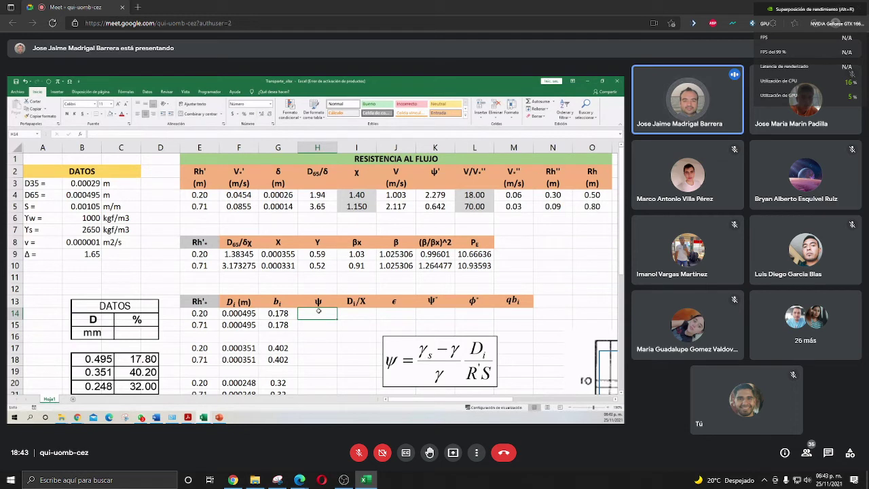
pyautogui.write('=')
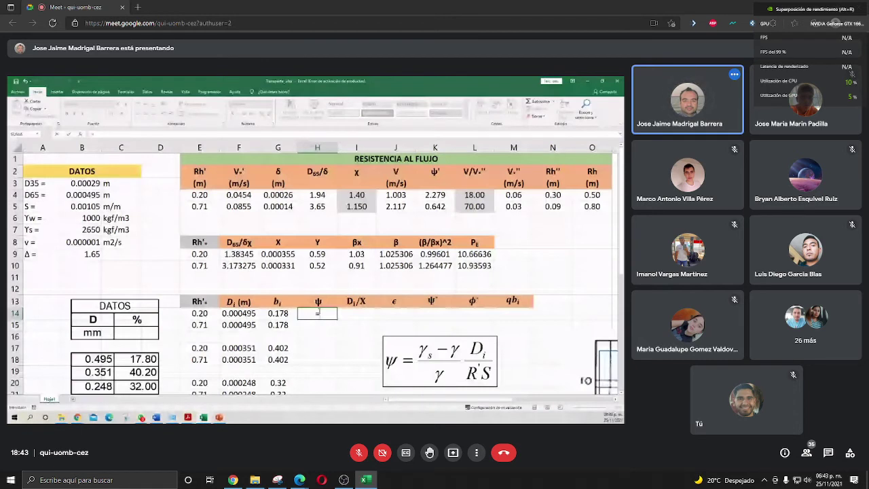
pyautogui.click(82, 254)
pyautogui.write('*')
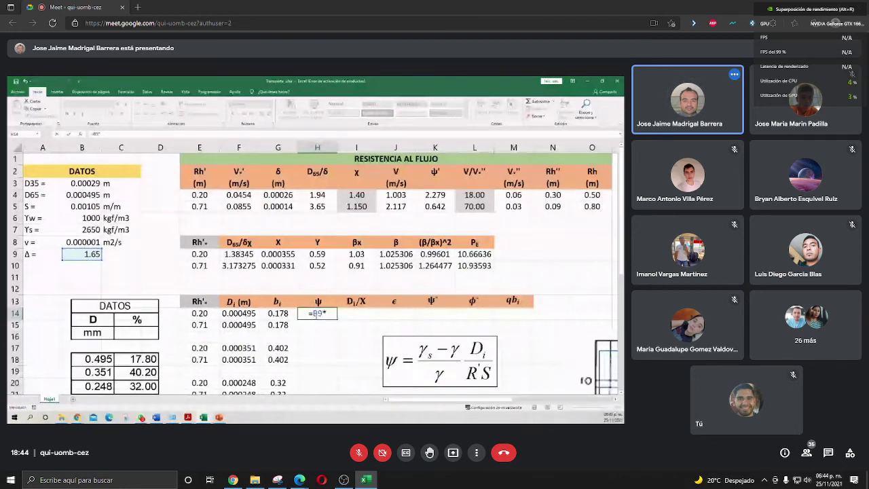
pyautogui.press('F4')
pyautogui.write('(')
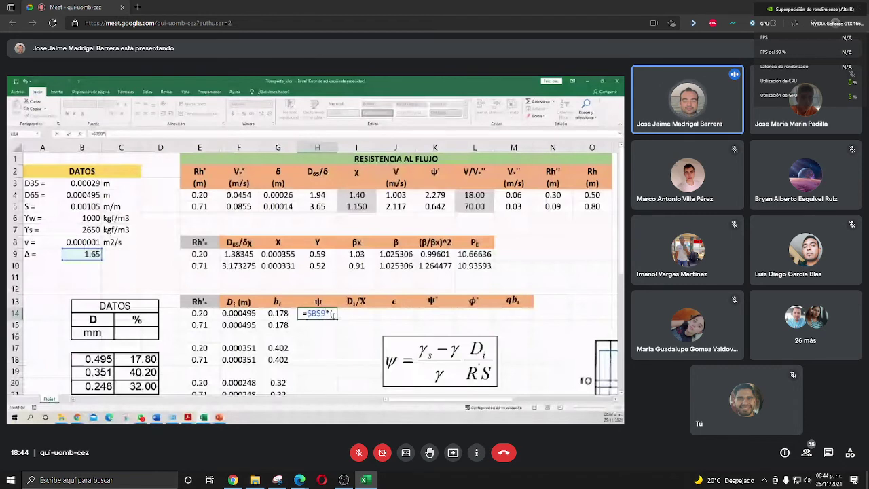
pyautogui.click(241, 313)
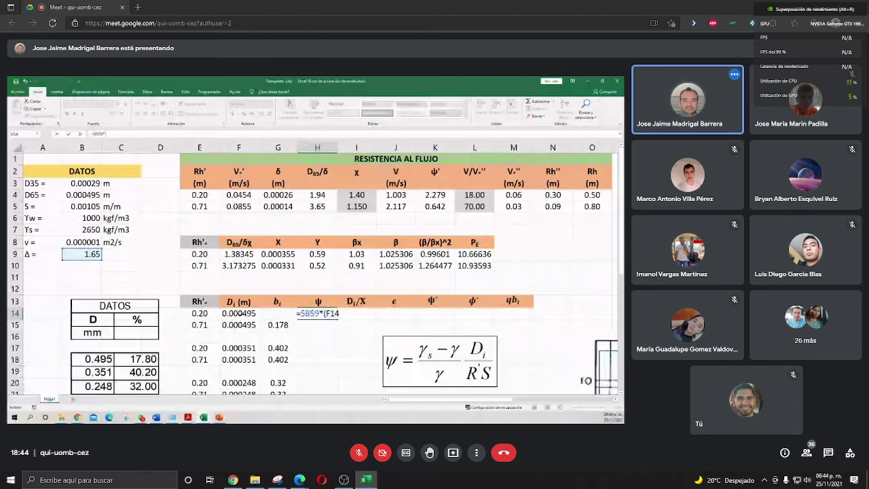
pyautogui.write('/(')
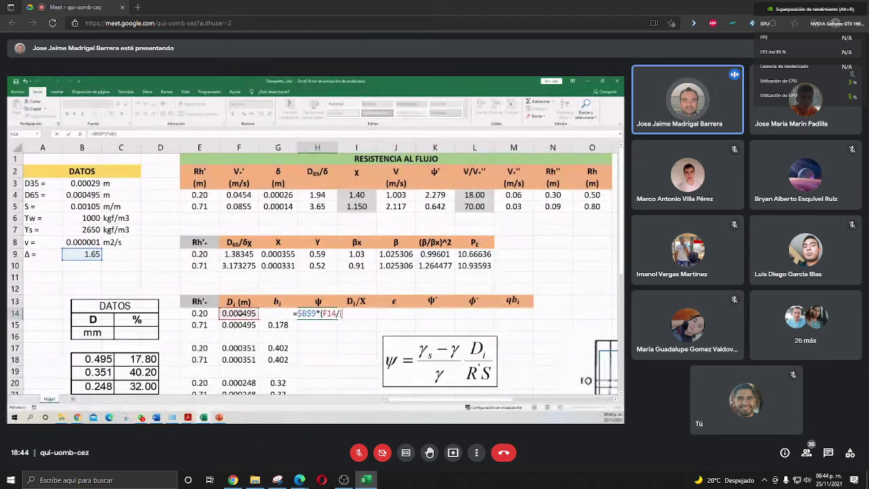
pyautogui.click(198, 313)
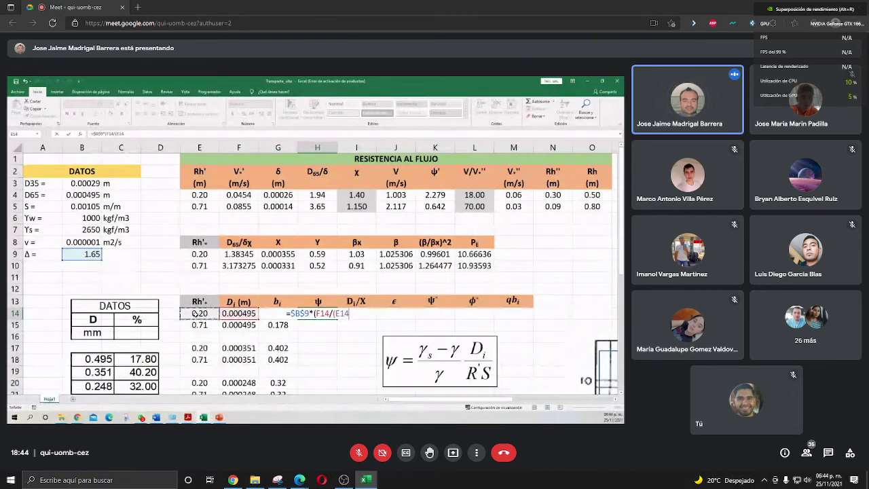
pyautogui.write('*')
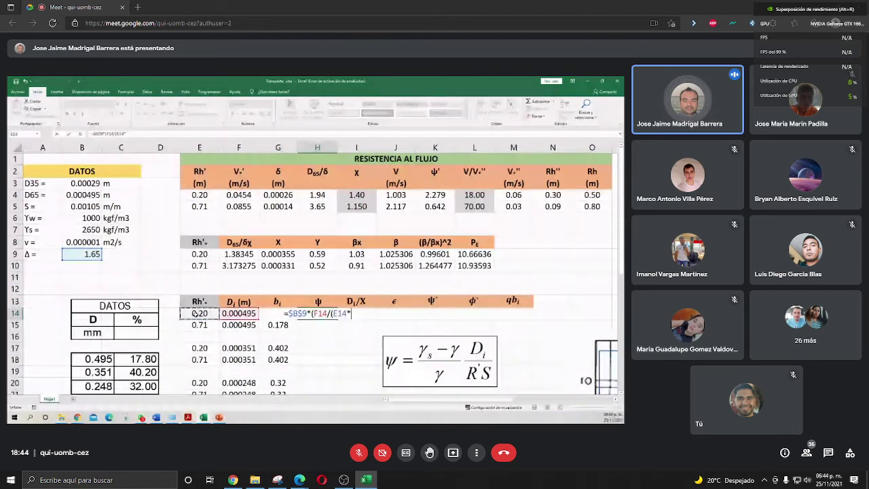
pyautogui.click(73, 207)
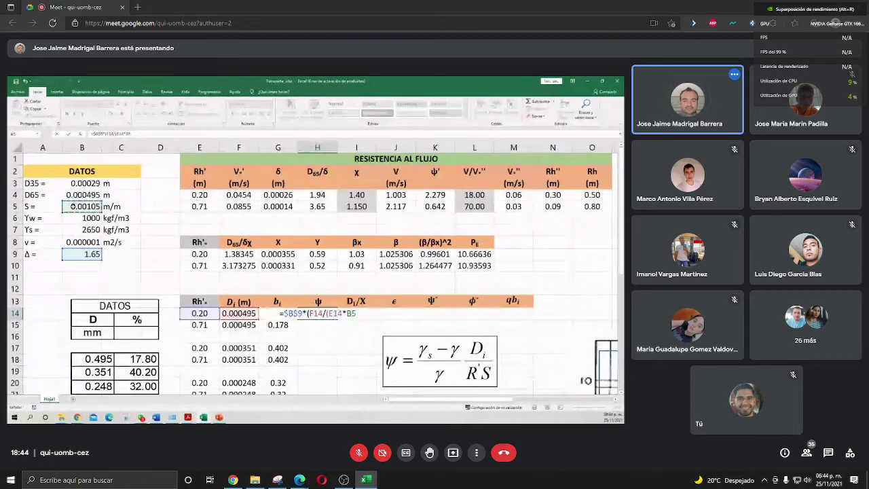
pyautogui.press('F4')
pyautogui.write('))')
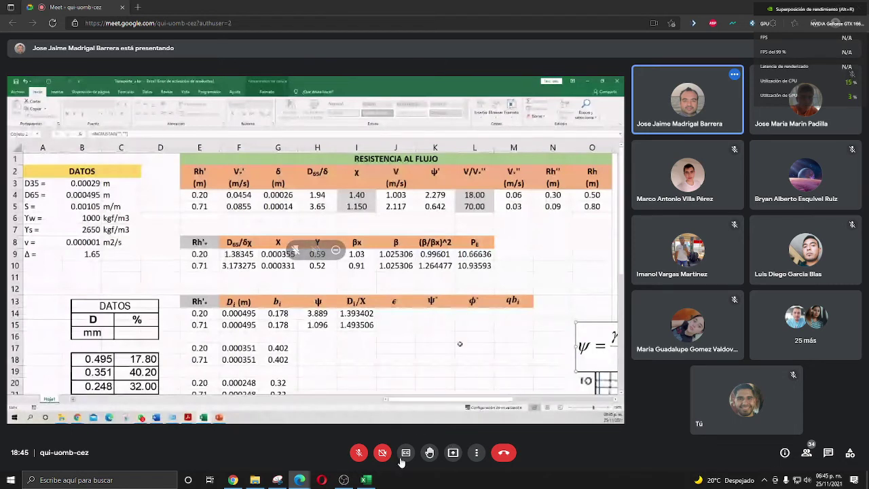
# Unmute the meeting microphone for four brief remarks, muting it after each
pyautogui.click(358, 453)
pyautogui.click(358, 459)
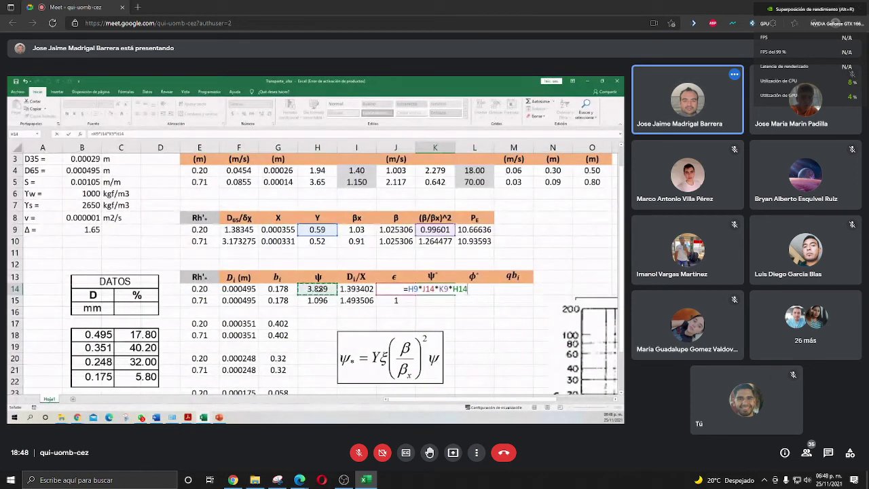
pyautogui.click(359, 454)
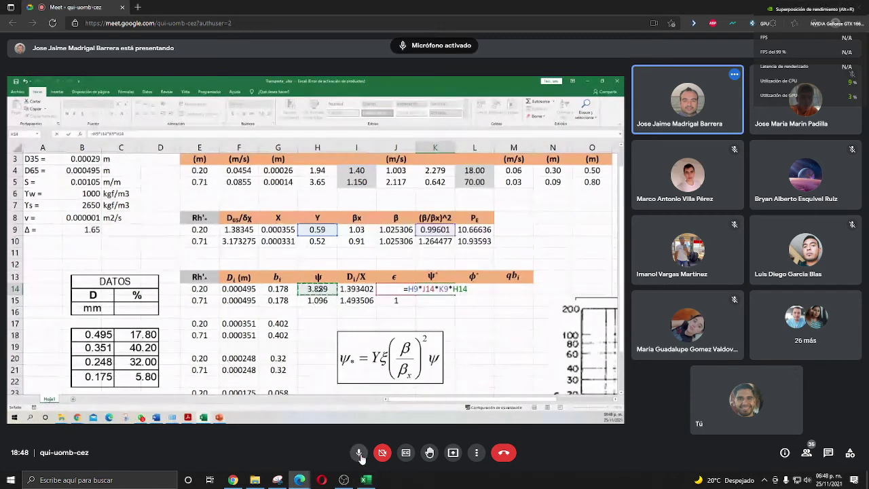
pyautogui.click(360, 454)
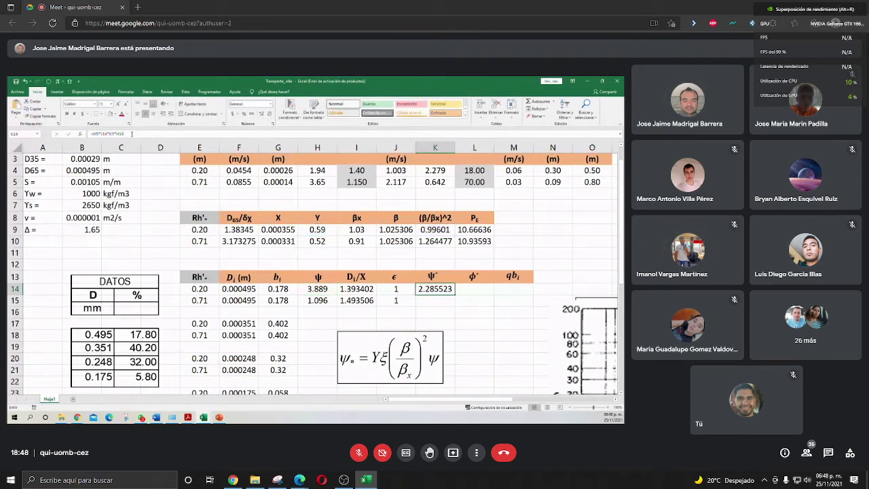
pyautogui.click(357, 453)
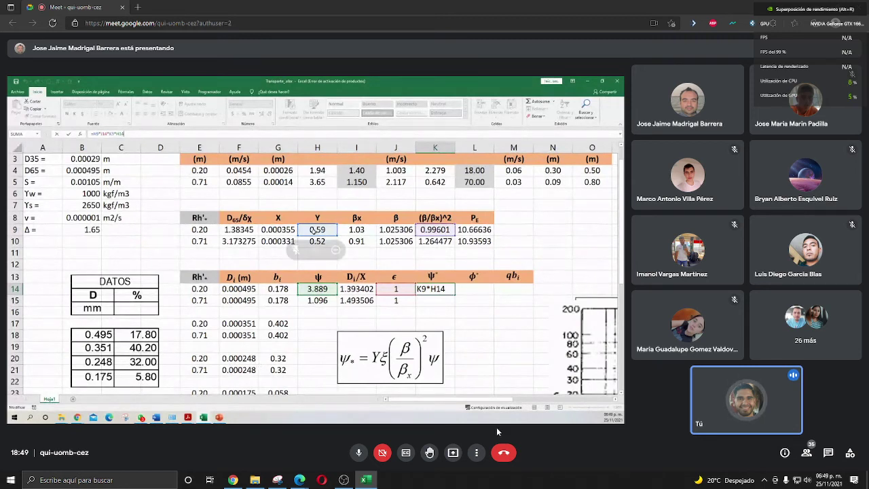
pyautogui.click(359, 452)
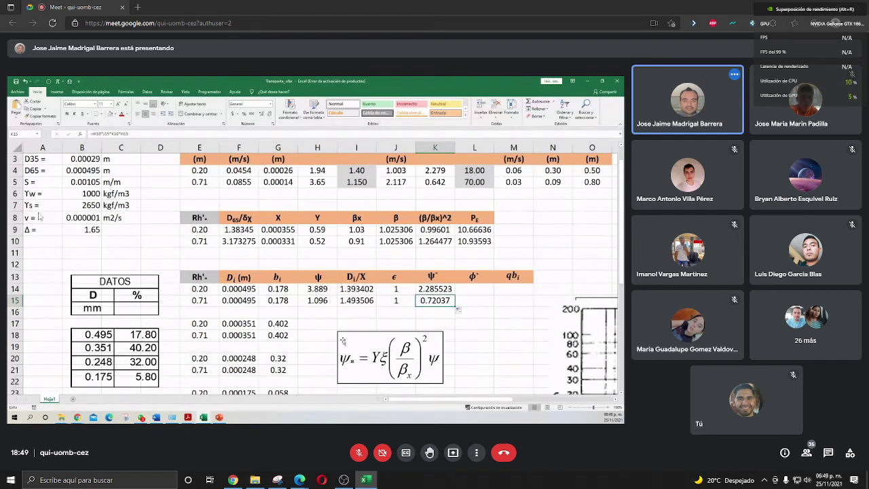
pyautogui.click(358, 452)
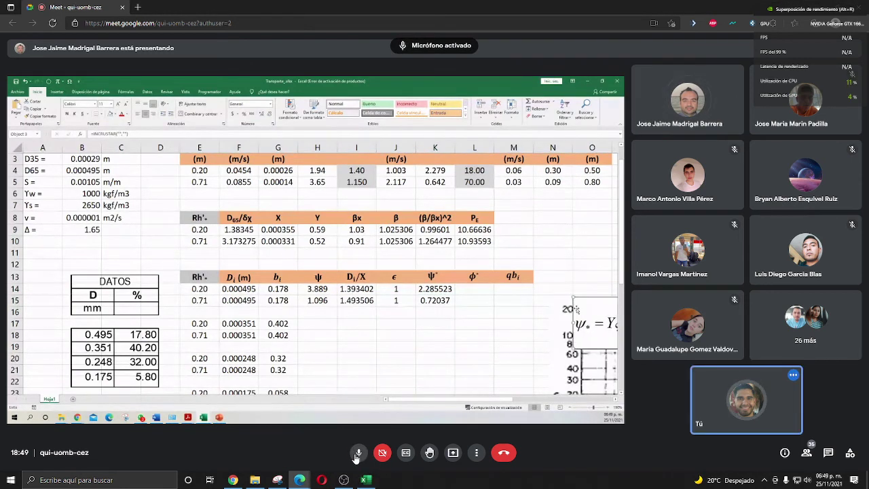
pyautogui.click(353, 453)
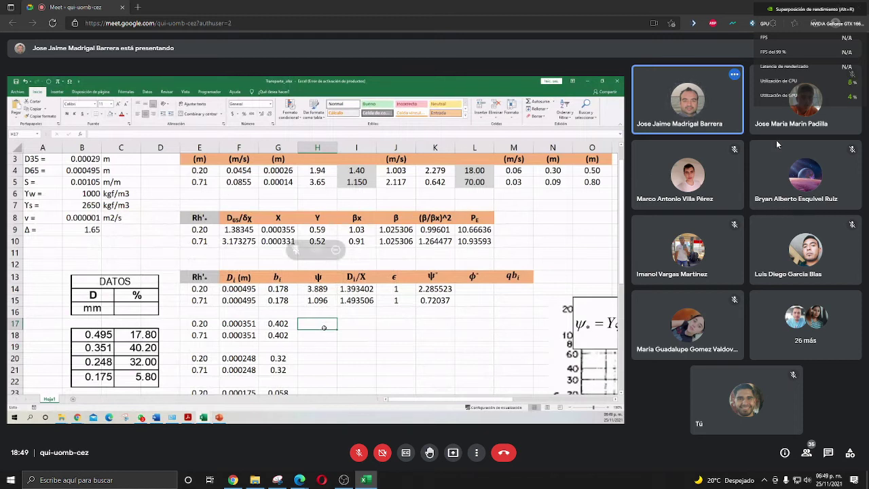
# Hide the NVIDIA performance overlay and return to the meeting window
pyautogui.press('super+d')
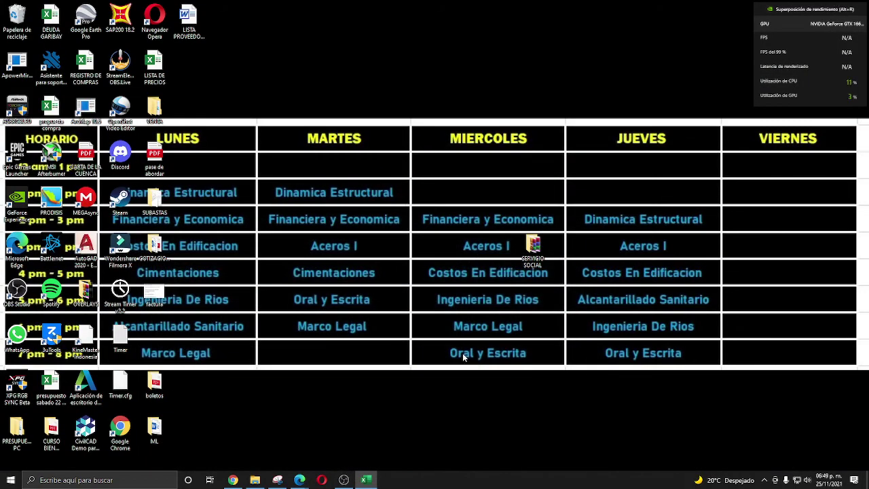
pyautogui.press('super+d')
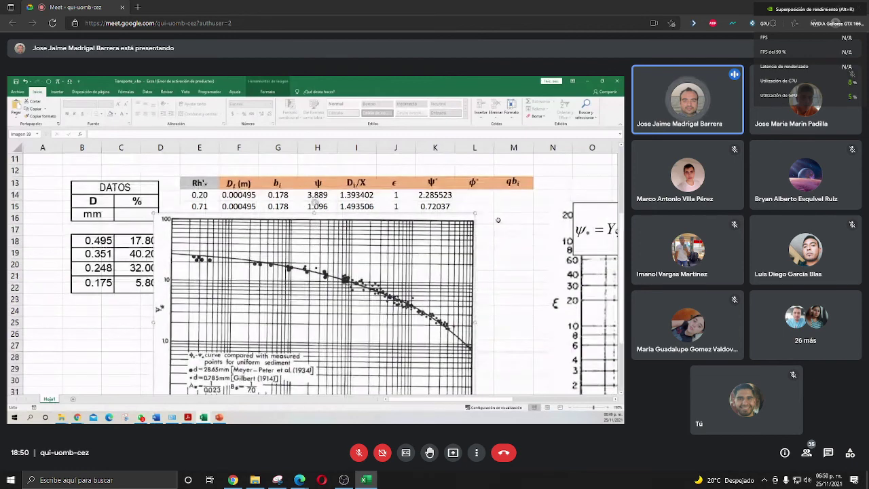
pyautogui.hotkey('alt', 'r')
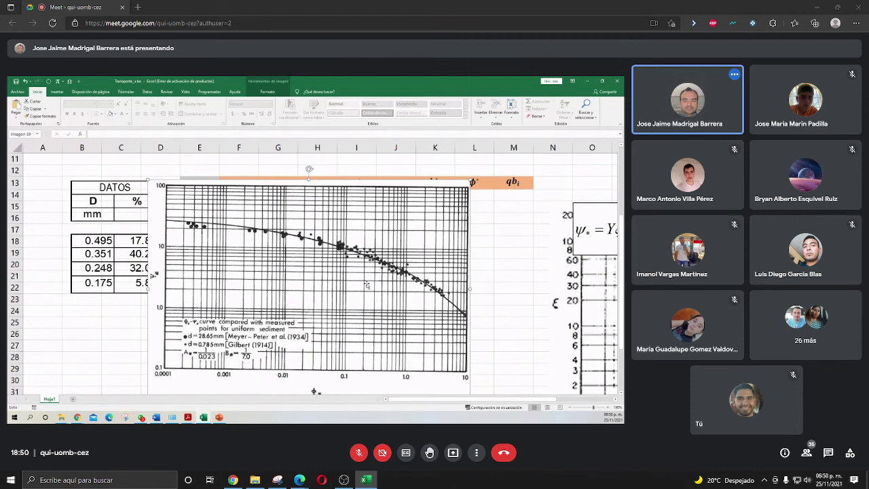
# Position the φ*–ψ* curve picture just below row 15 of the bed-load table, leaving both 0.000495 m rows uncovered
pyautogui.scroll(-1, 368, 284)
pyautogui.scroll(1, 363, 243)
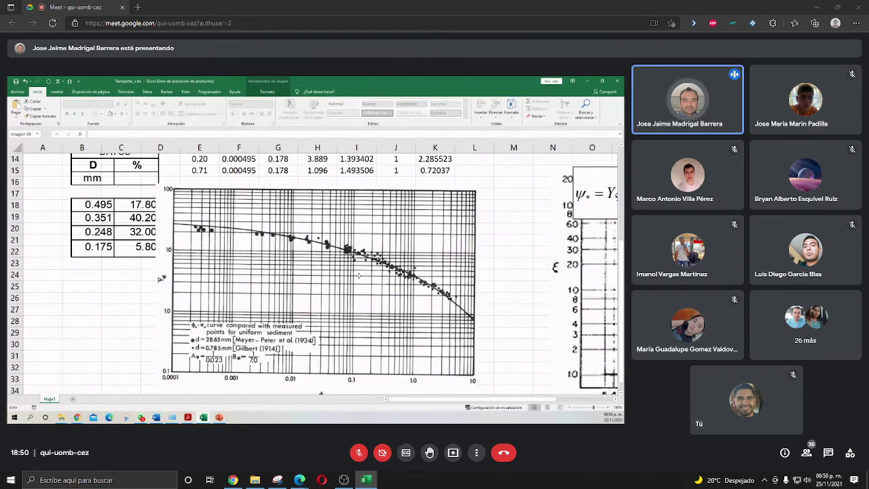
pyautogui.press('Down')
pyautogui.press('Down')
pyautogui.press('Down')
pyautogui.press('Down')
pyautogui.moveTo(443, 244); pyautogui.dragTo(430, 216)
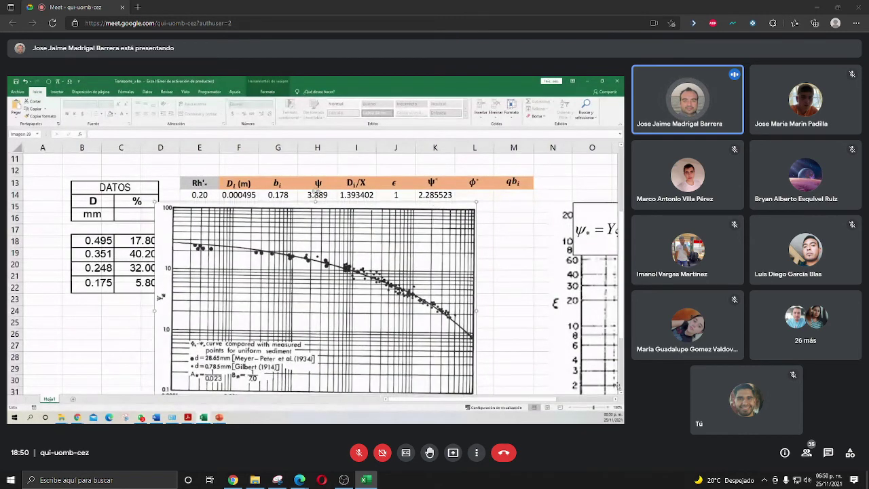
pyautogui.click(620, 392)
pyautogui.click(619, 393)
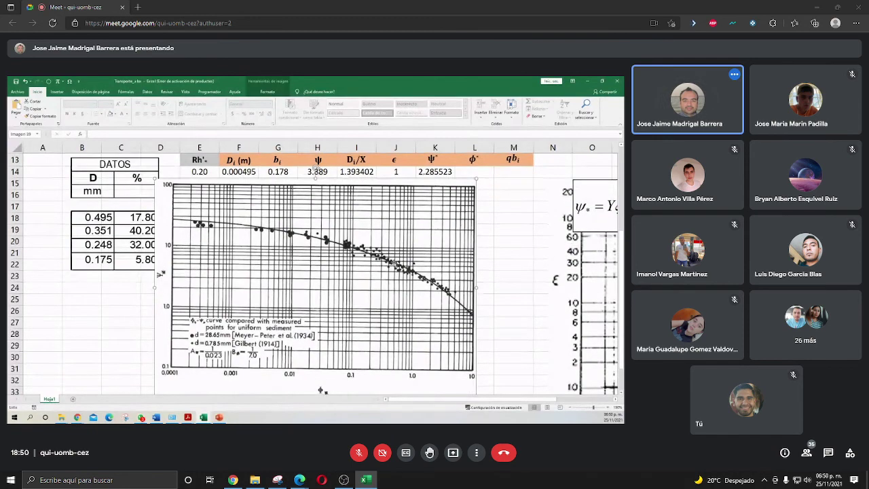
pyautogui.moveTo(319, 292); pyautogui.dragTo(323, 304)
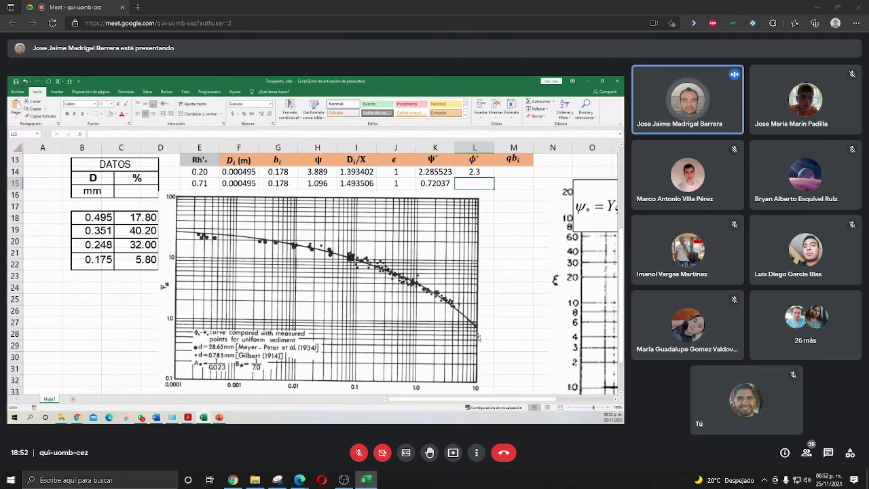
# Enter 11 as φ* in cell L15, move the curve picture out to column N, and select the qbi cell M14
pyautogui.write('11')
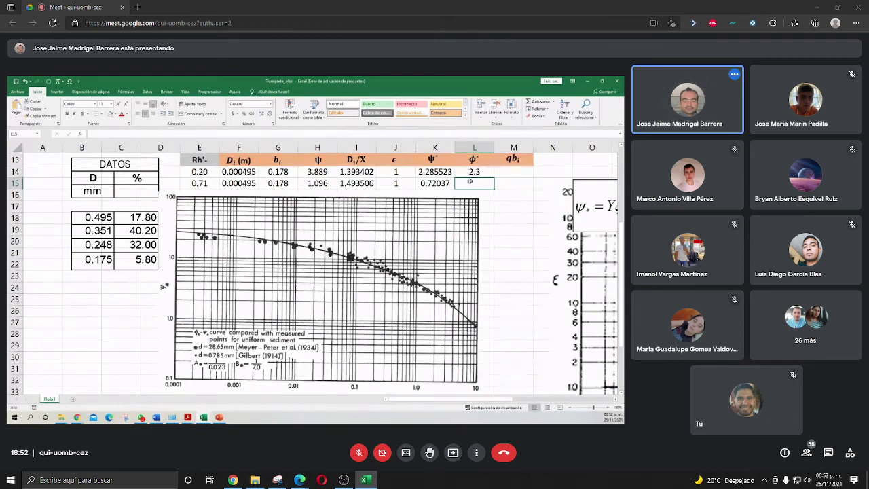
pyautogui.press('Return')
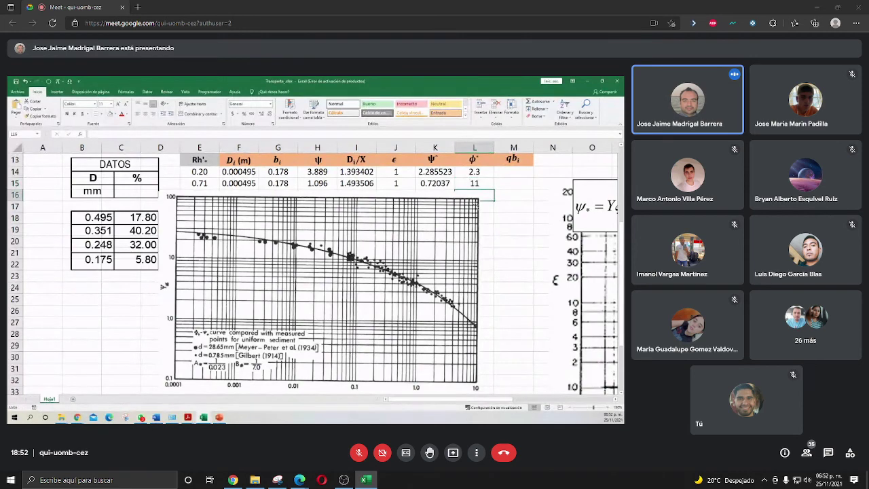
pyautogui.moveTo(174, 219); pyautogui.dragTo(539, 195)
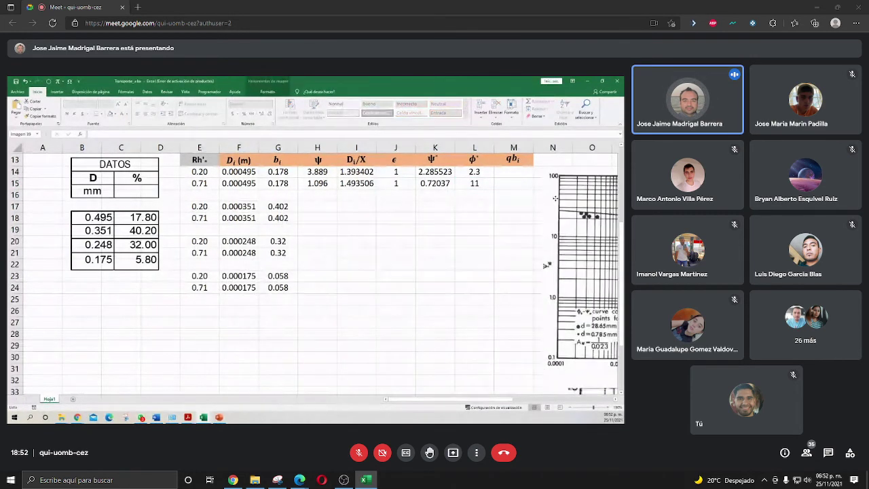
pyautogui.click(505, 171)
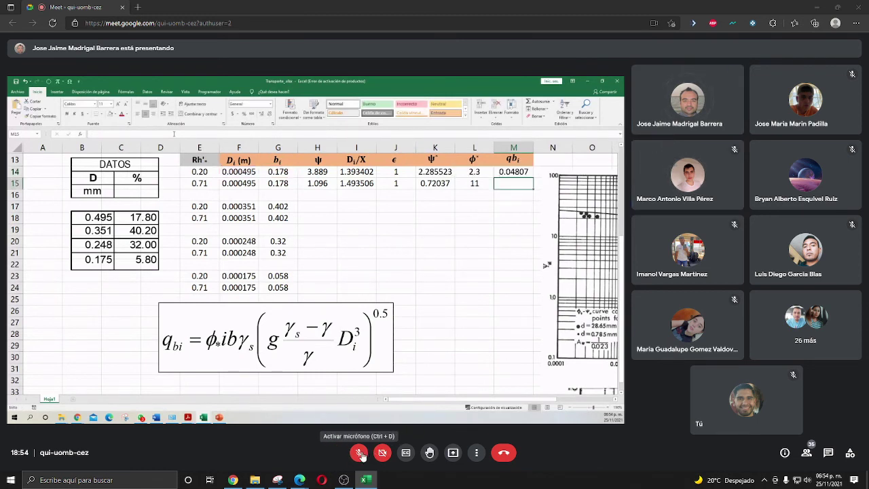
# Unmute the meeting microphone briefly and mute it again
pyautogui.click(359, 453)
pyautogui.click(359, 452)
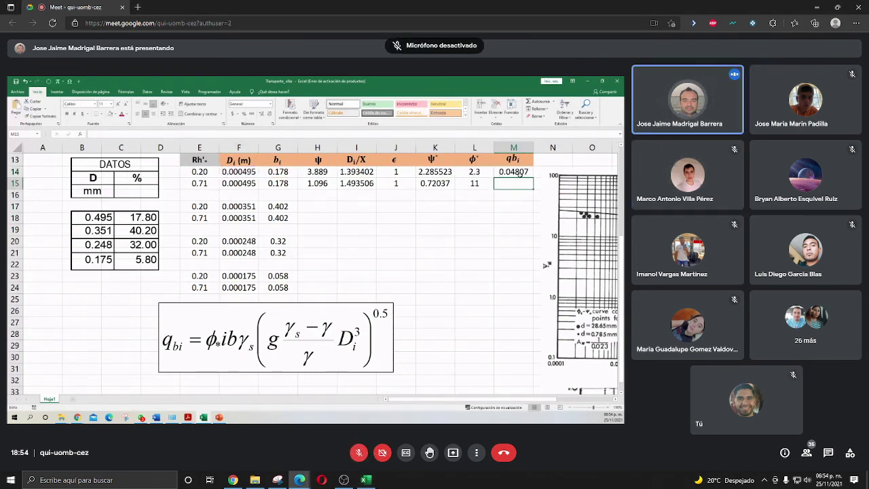
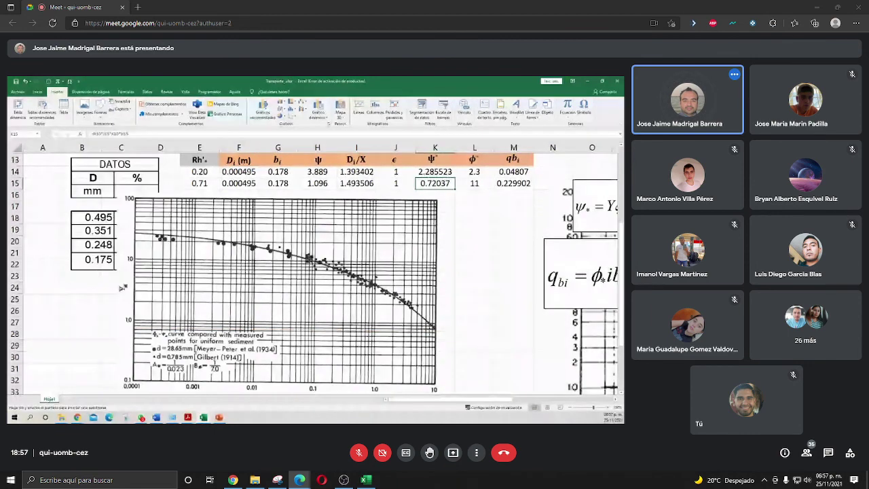
pyautogui.hotkey('alt', 'Tab')
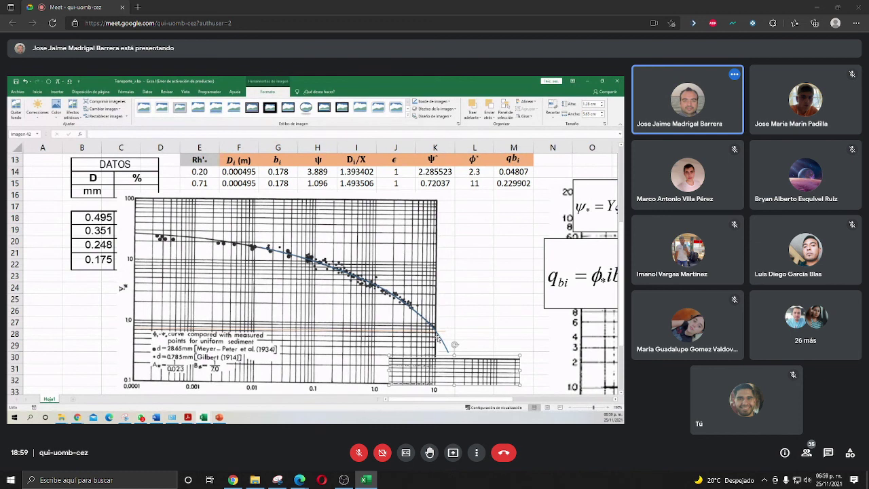
pyautogui.hotkey('alt', 'Tab')
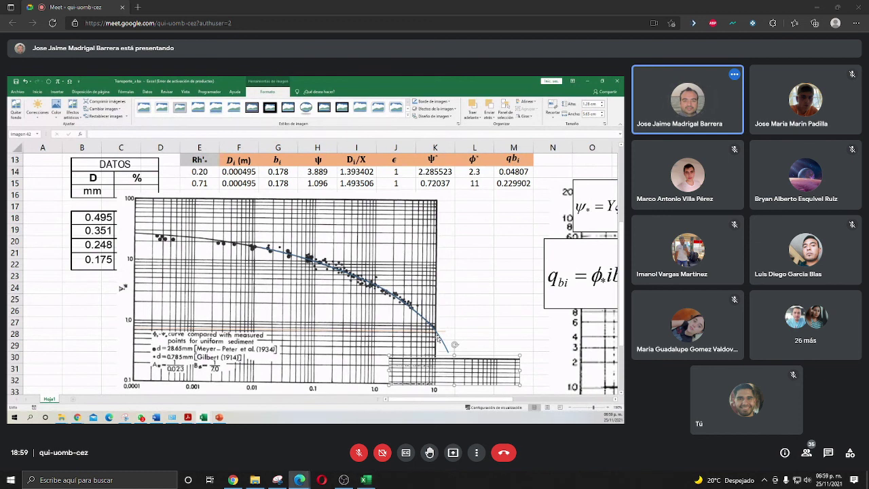